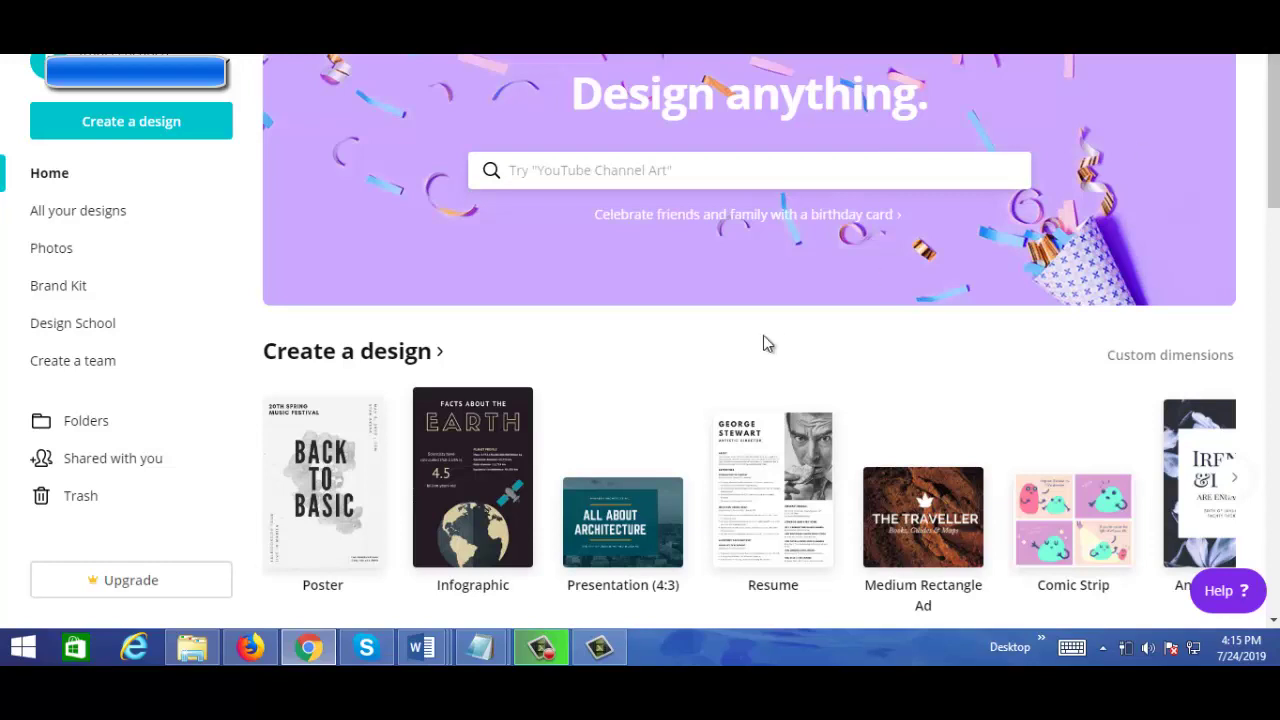
Start a new blank Infographic design from the Marketing section of Create a design.
{"action": "left_click", "coordinate": [309, 362]}
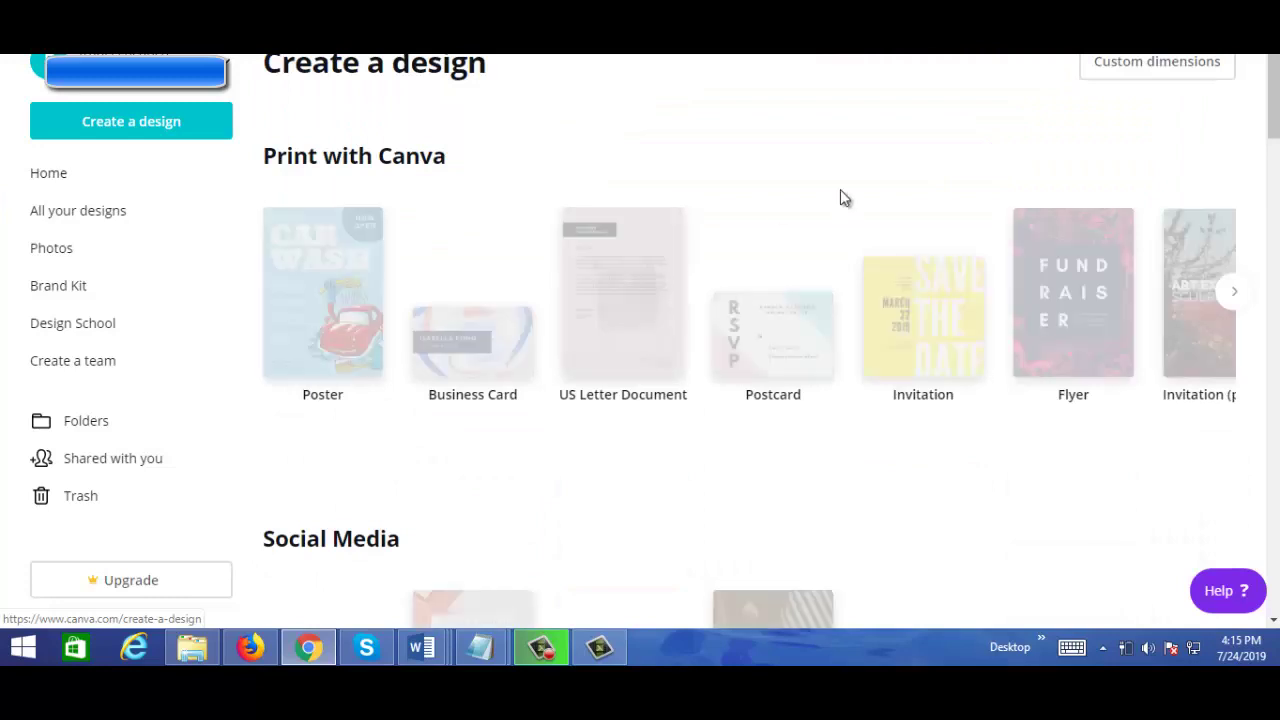
{"action": "left_click_drag", "start_coordinate": [1273, 110], "coordinate": [1273, 155]}
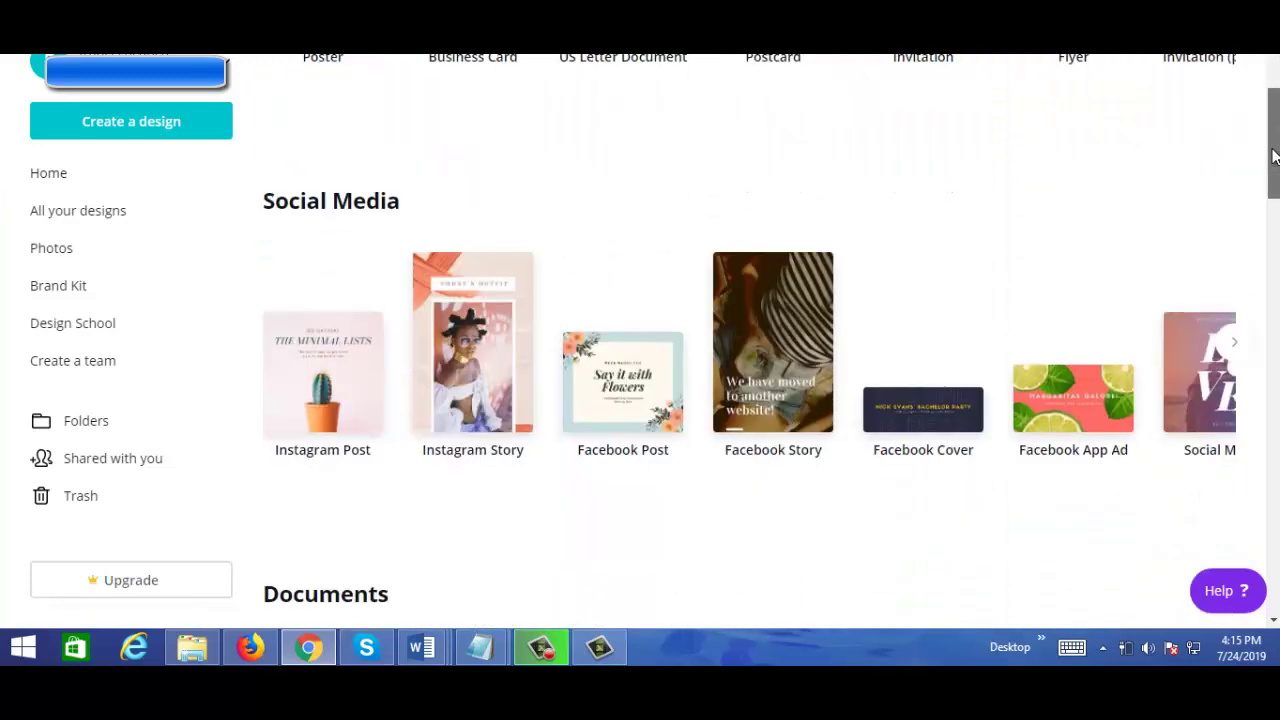
{"action": "left_click_drag", "start_coordinate": [1273, 155], "coordinate": [1275, 419]}
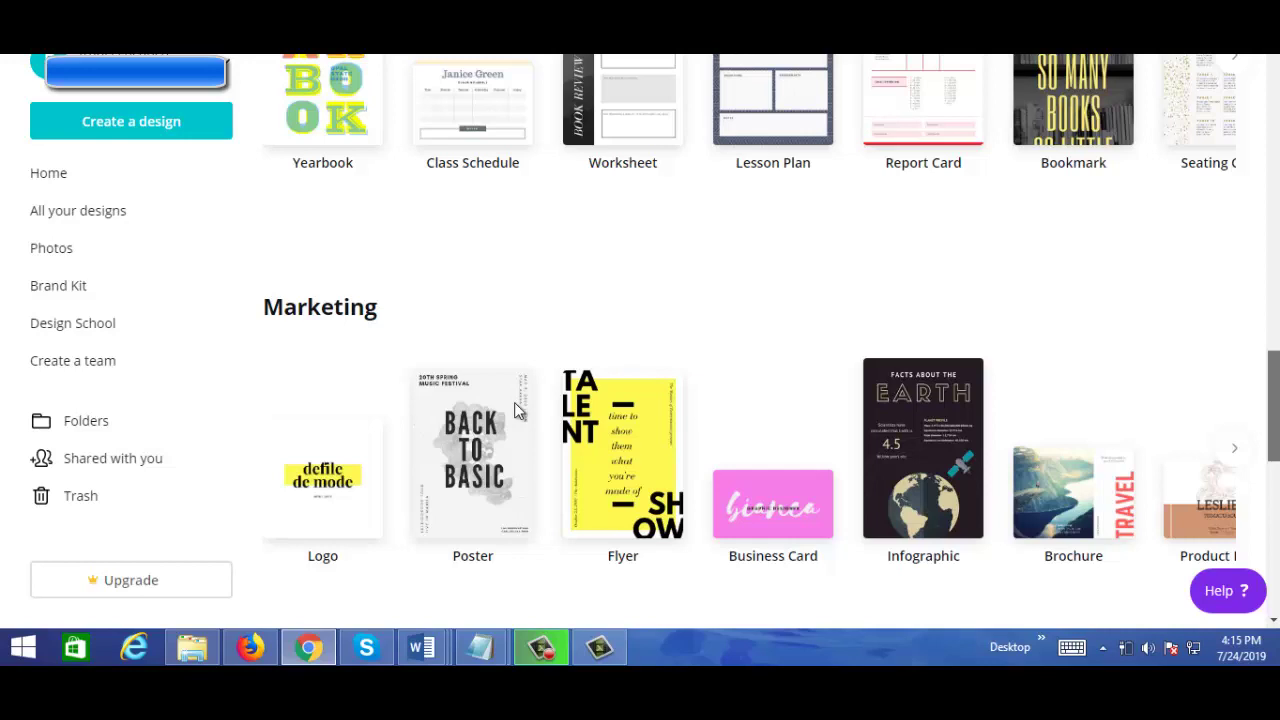
{"action": "scroll", "coordinate": [350, 335], "scroll_direction": "down", "scroll_amount": 1}
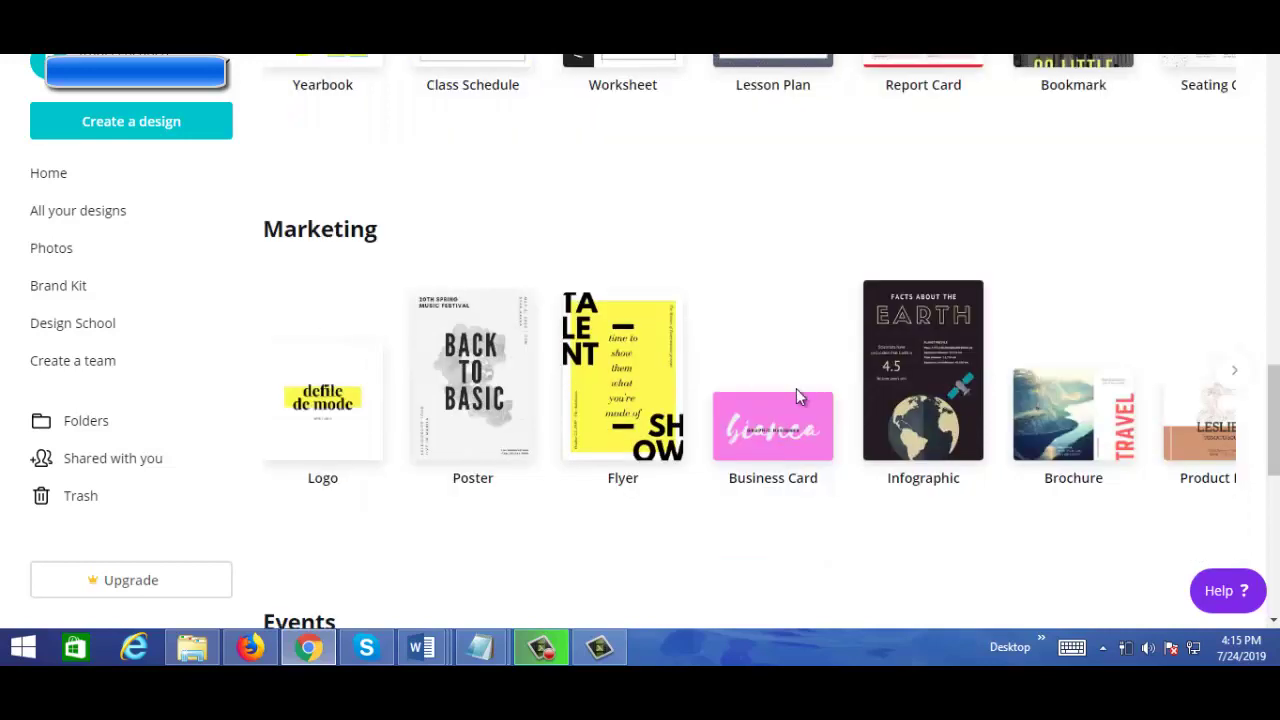
{"action": "left_click", "coordinate": [923, 447]}
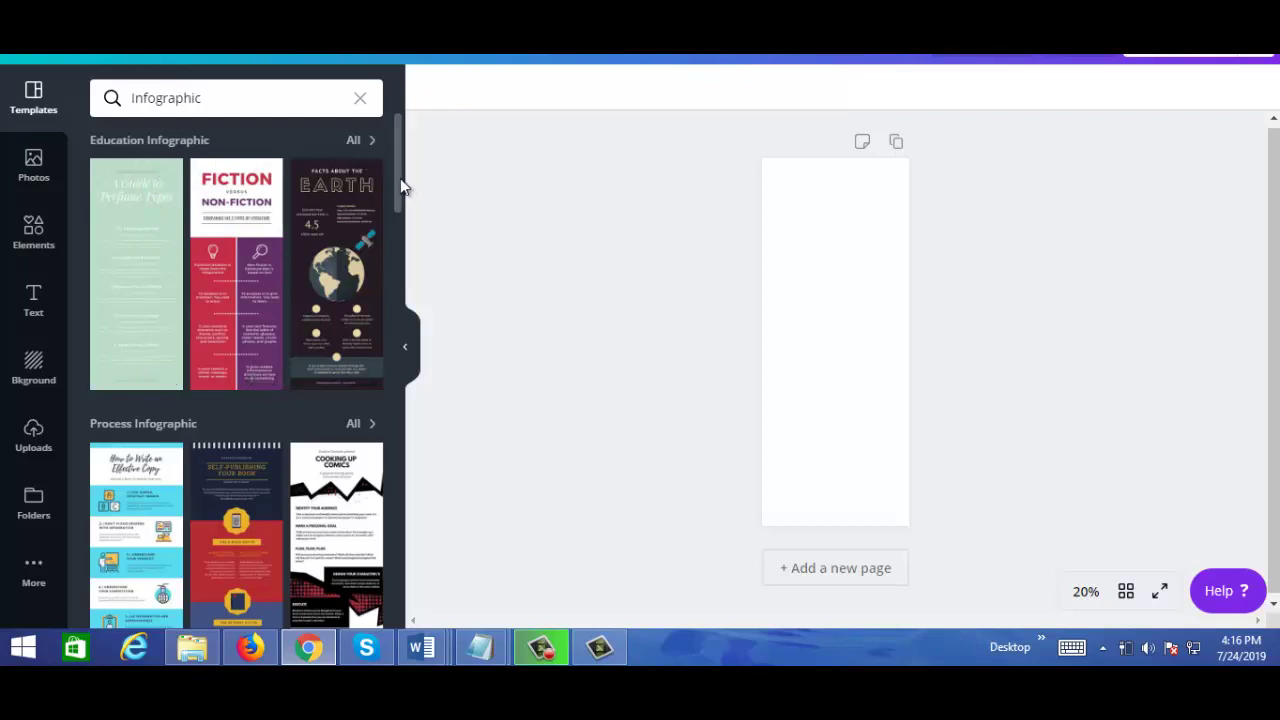
Apply the 'How to Write an Effective Copy' process infographic template and set zoom to 50%.
{"action": "mouse_move", "coordinate": [398, 178]}
{"action": "left_mouse_down"}
{"action": "mouse_move", "coordinate": [397, 413]}
{"action": "mouse_move", "coordinate": [403, 180]}
{"action": "mouse_move", "coordinate": [401, 238]}
{"action": "left_mouse_up"}
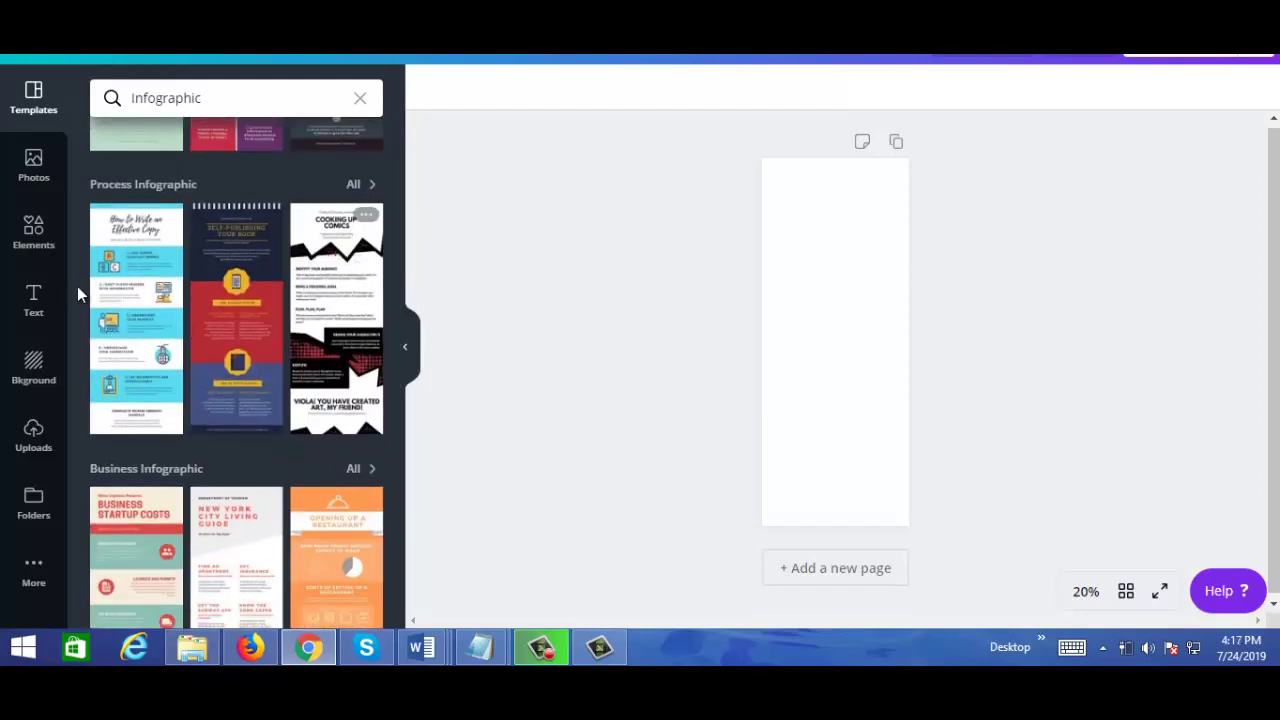
{"action": "left_click", "coordinate": [140, 305]}
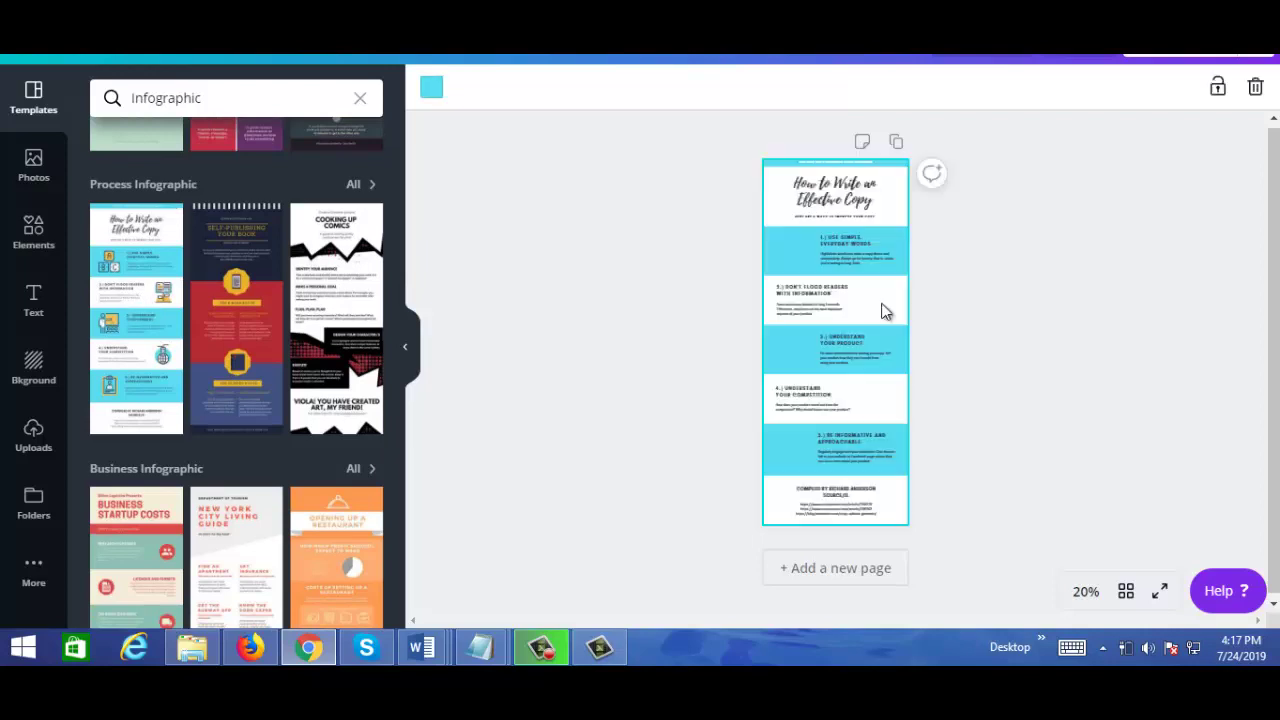
{"action": "left_click", "coordinate": [1087, 593]}
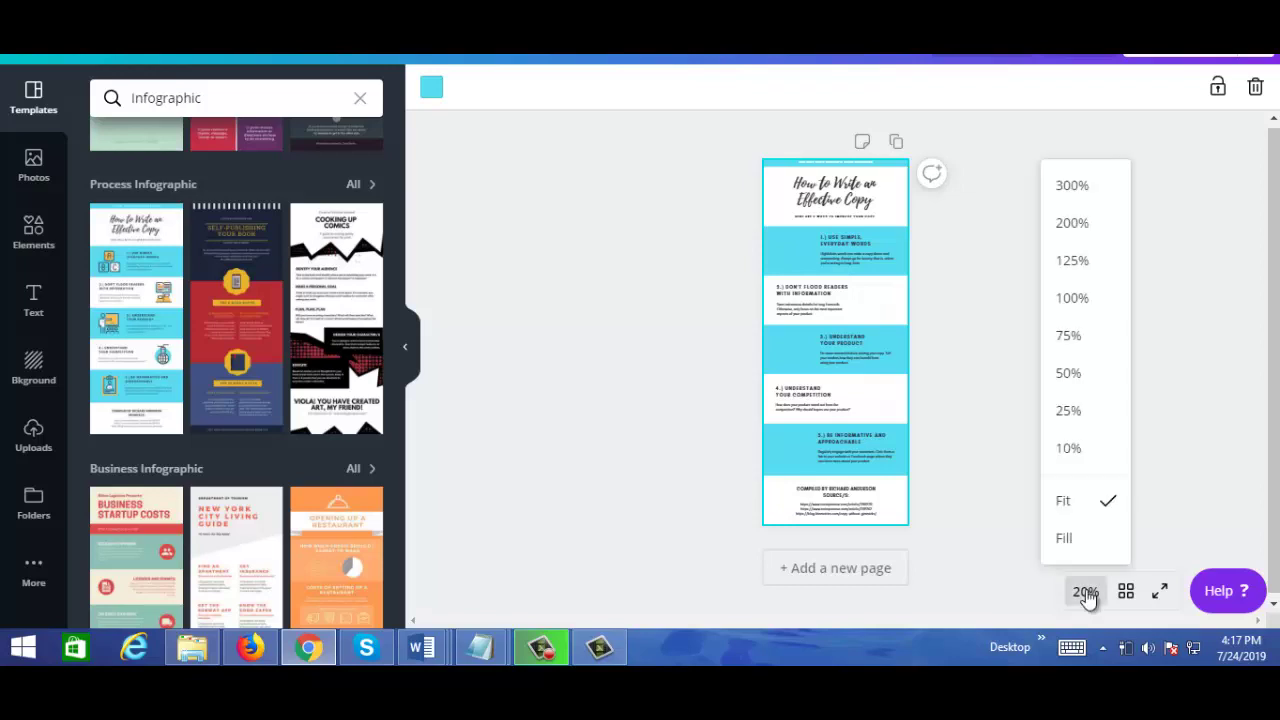
{"action": "left_click", "coordinate": [1068, 374]}
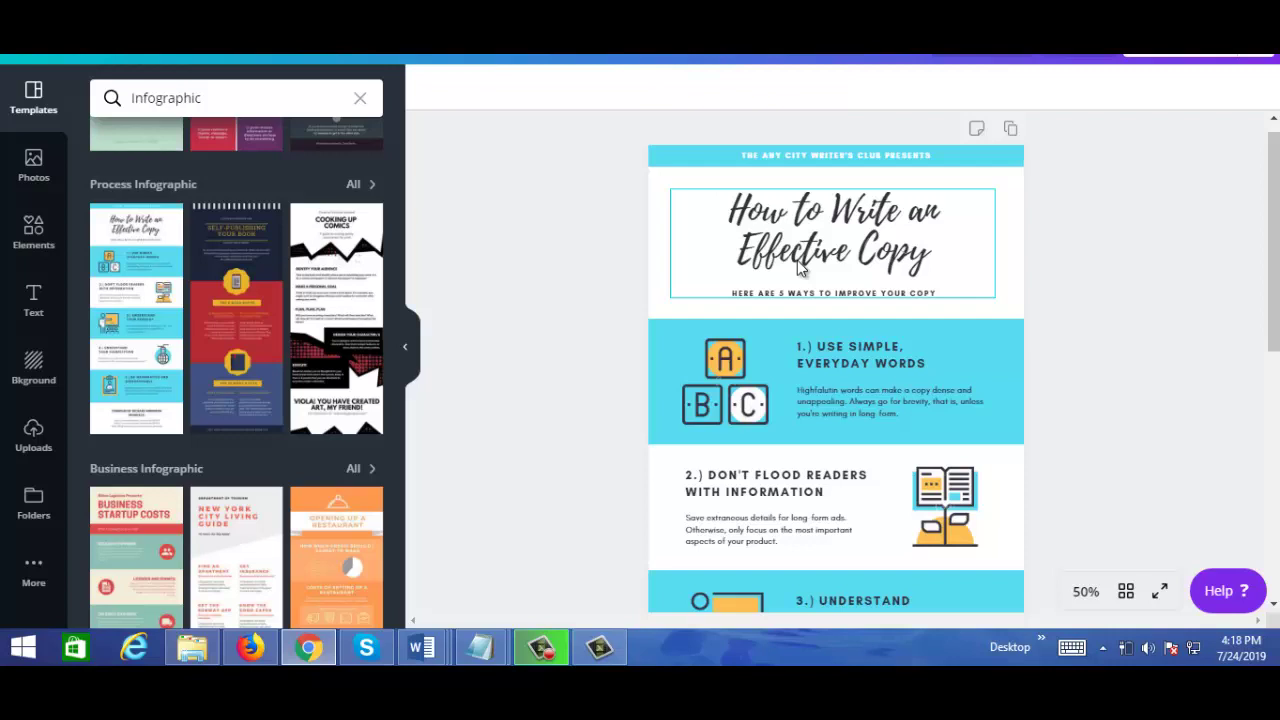
Select the top banner text and zoom the design to 75%.
{"action": "left_click", "coordinate": [854, 158]}
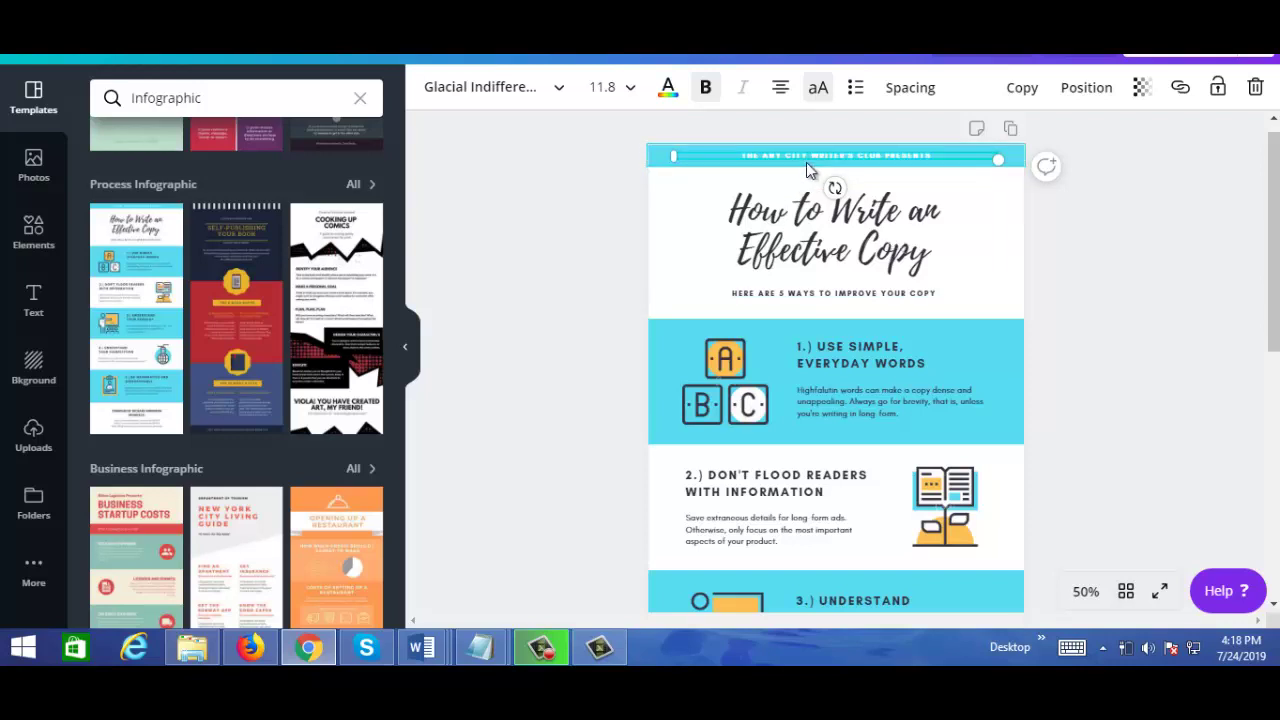
{"action": "left_click", "coordinate": [1086, 593]}
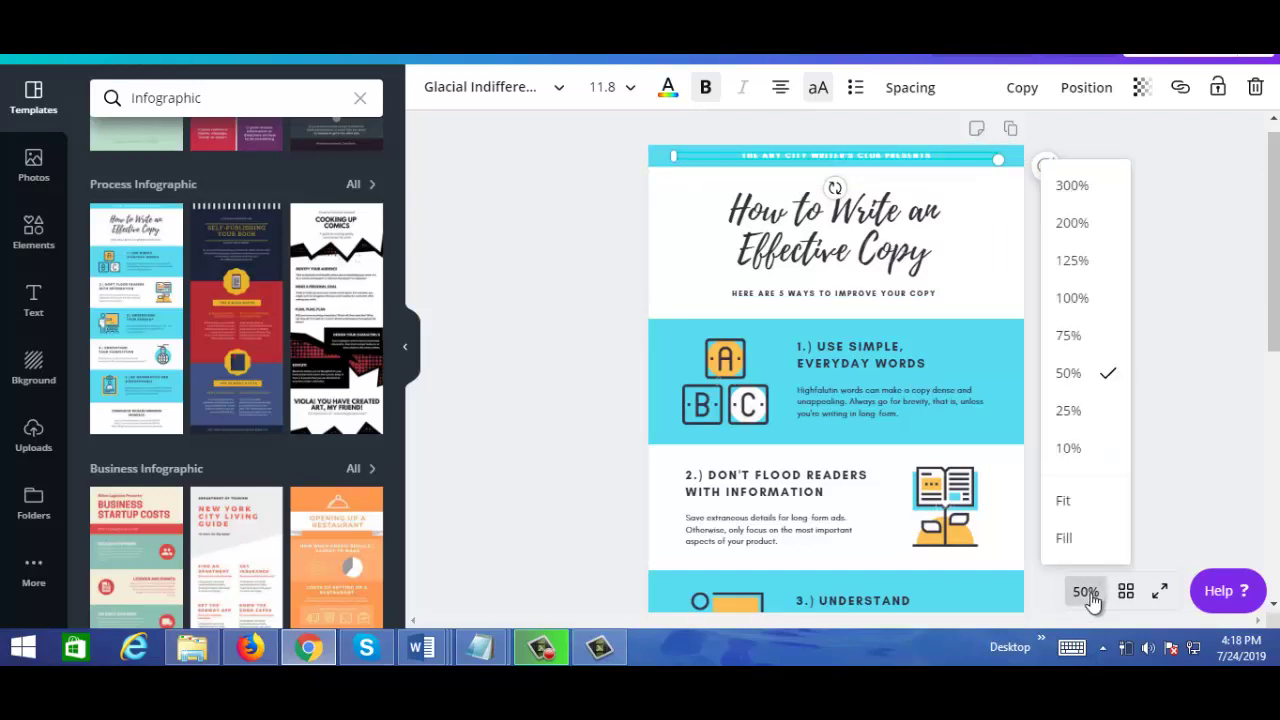
{"action": "left_click", "coordinate": [1068, 336]}
{"action": "scroll", "coordinate": [1077, 200], "scroll_direction": "up", "scroll_amount": 1}
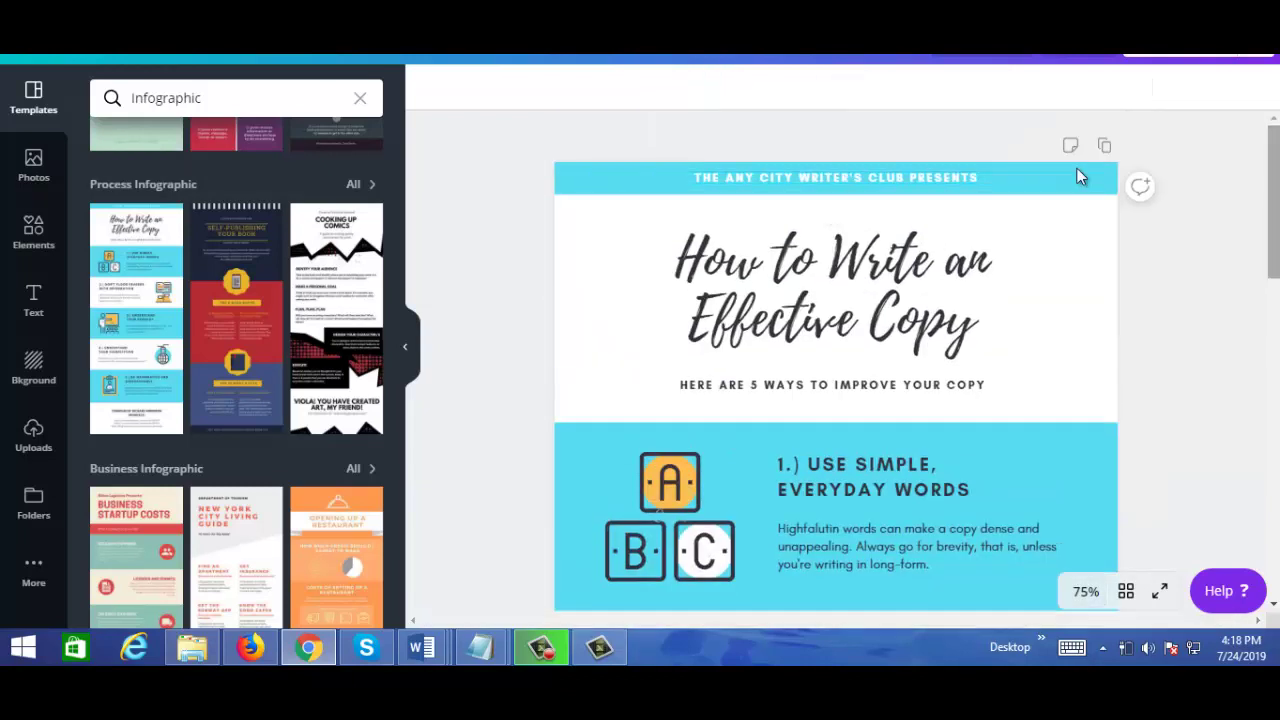
Replace the banner's writers' club line with 'Weight Loss Tips' and delete PRESENTS.
{"action": "left_click", "coordinate": [797, 181]}
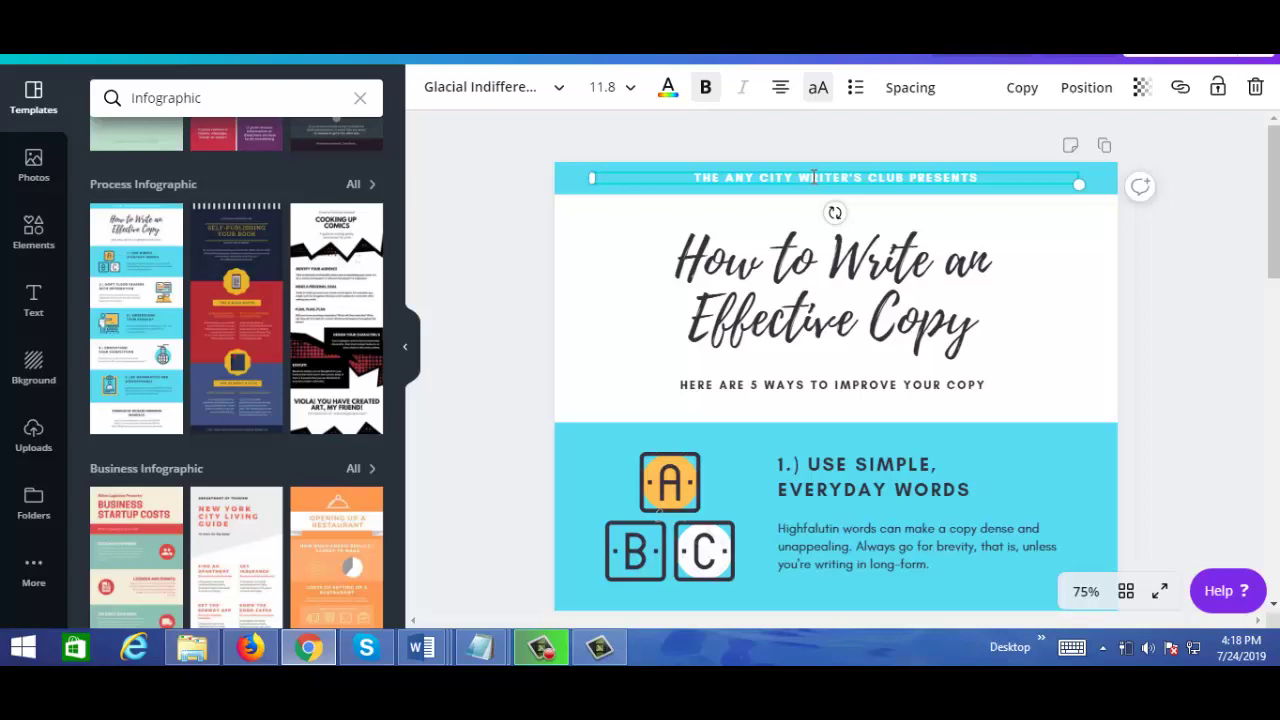
{"action": "left_click", "coordinate": [694, 177]}
{"action": "left_click", "coordinate": [864, 177], "text": "shift"}
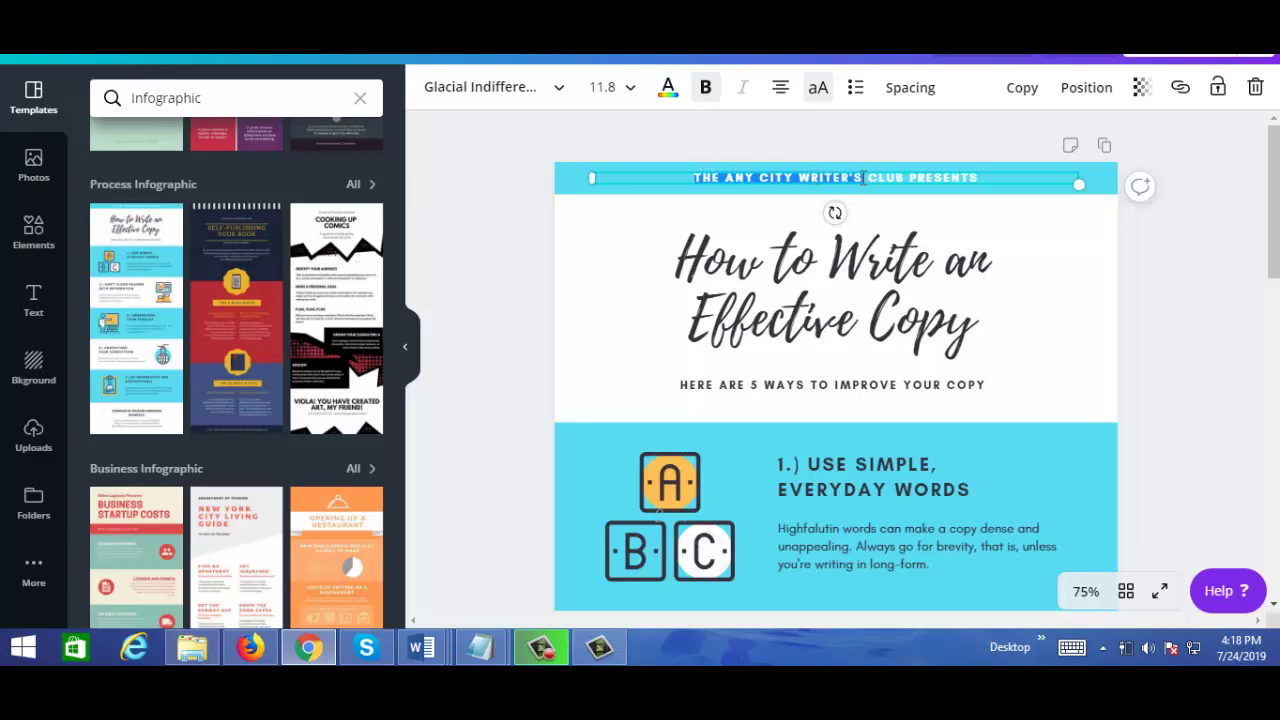
{"action": "type", "text": "Weigh"}
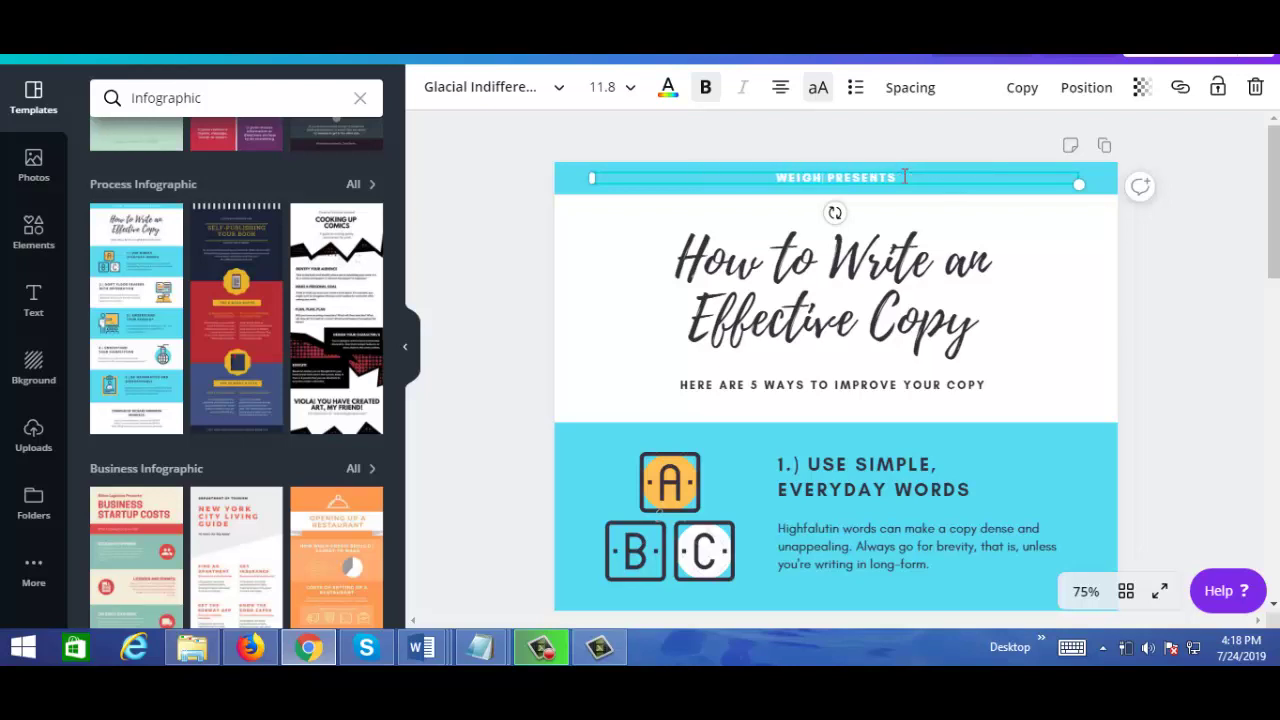
{"action": "type", "text": "t Loss"}
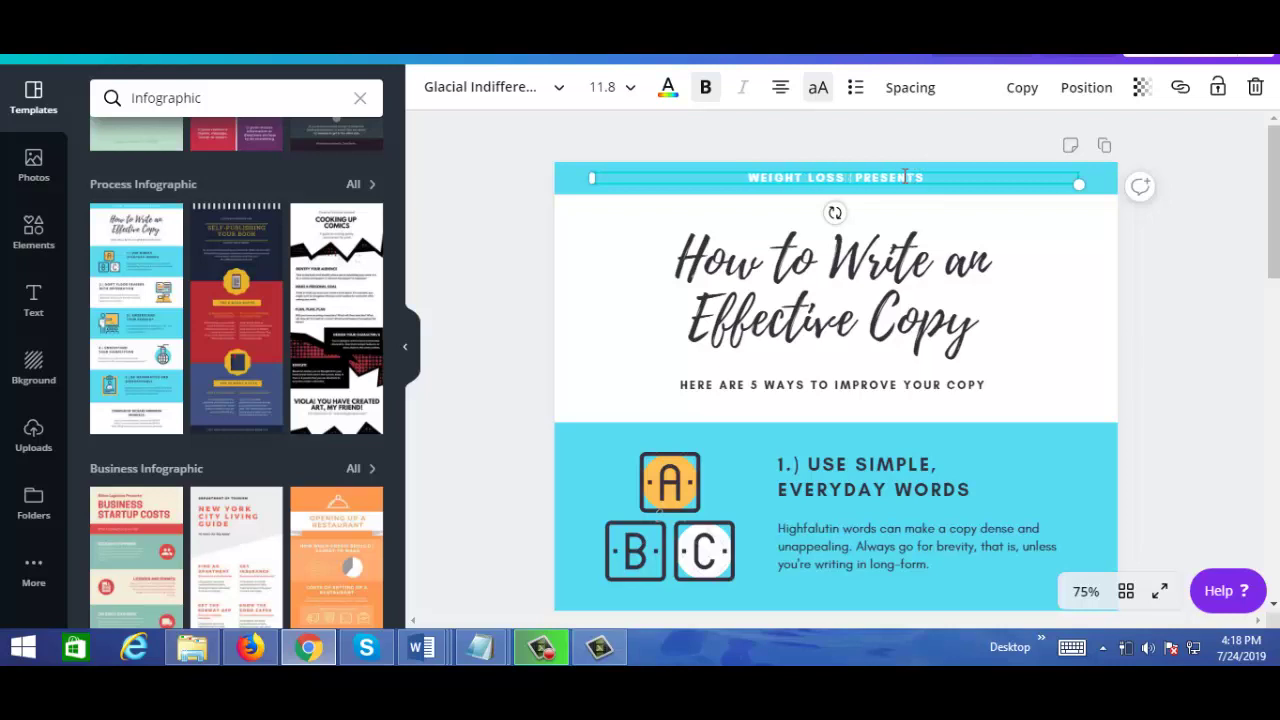
{"action": "type", "text": " Tips"}
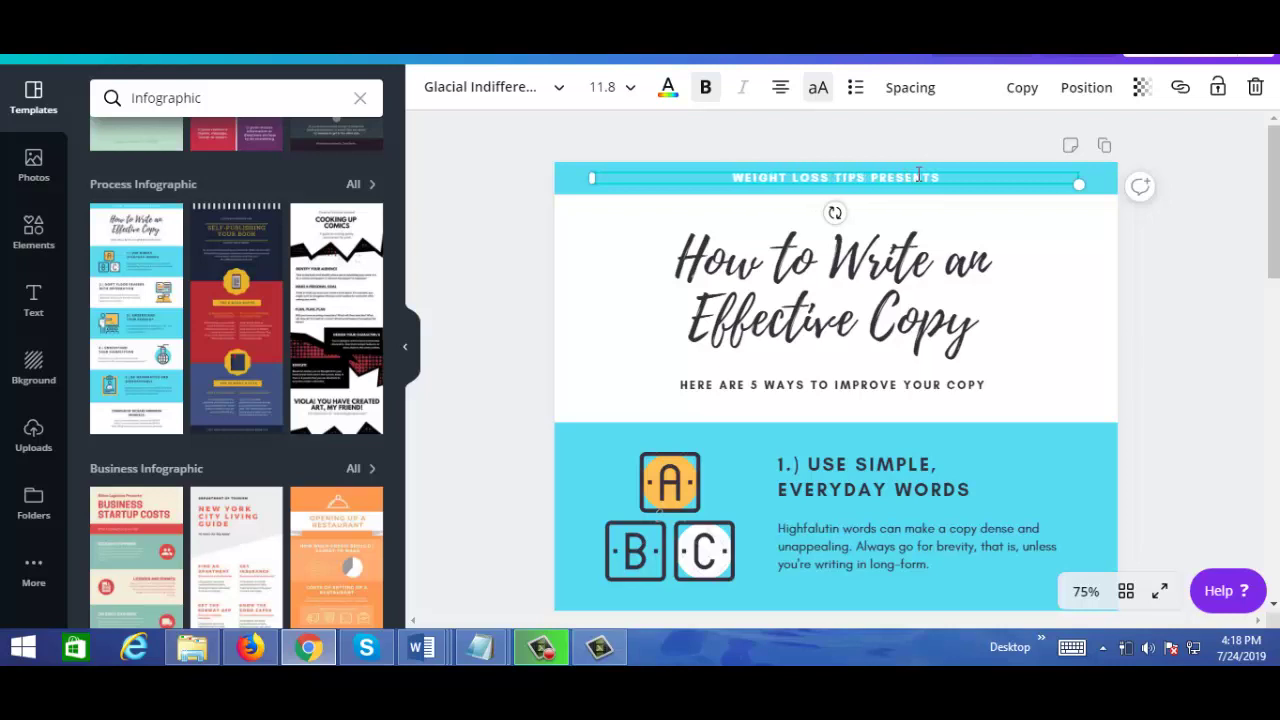
{"action": "left_click", "coordinate": [950, 176]}
{"action": "key", "text": "BackSpace"}
{"action": "key", "text": "BackSpace"}
{"action": "key", "text": "BackSpace"}
{"action": "key", "text": "BackSpace"}
{"action": "key", "text": "BackSpace"}
{"action": "key", "text": "BackSpace"}
{"action": "key", "text": "BackSpace"}
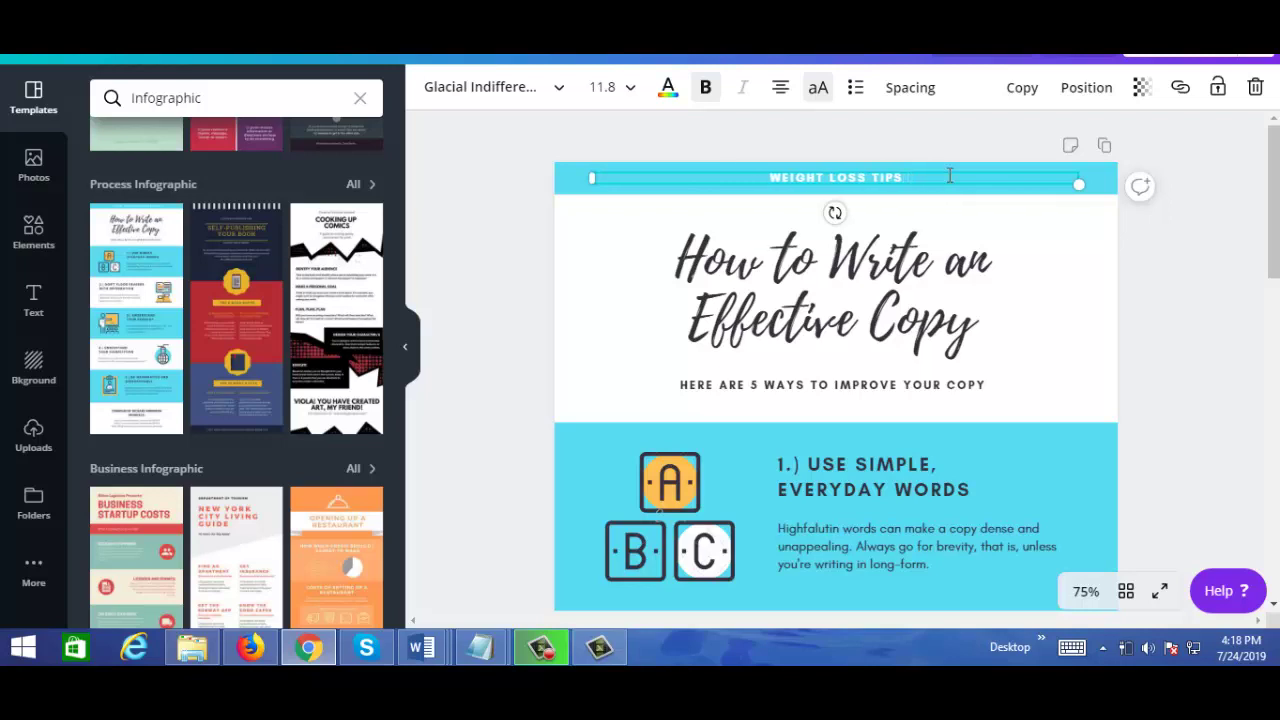
{"action": "left_click", "coordinate": [745, 265]}
{"action": "mouse_move", "coordinate": [1272, 230]}
{"action": "left_mouse_down"}
{"action": "mouse_move", "coordinate": [1276, 508]}
{"action": "mouse_move", "coordinate": [1276, 232]}
{"action": "left_mouse_up"}
Retitle the main headline 'Top 5 Weight Loss Methods'.
{"action": "left_click", "coordinate": [1180, 260]}
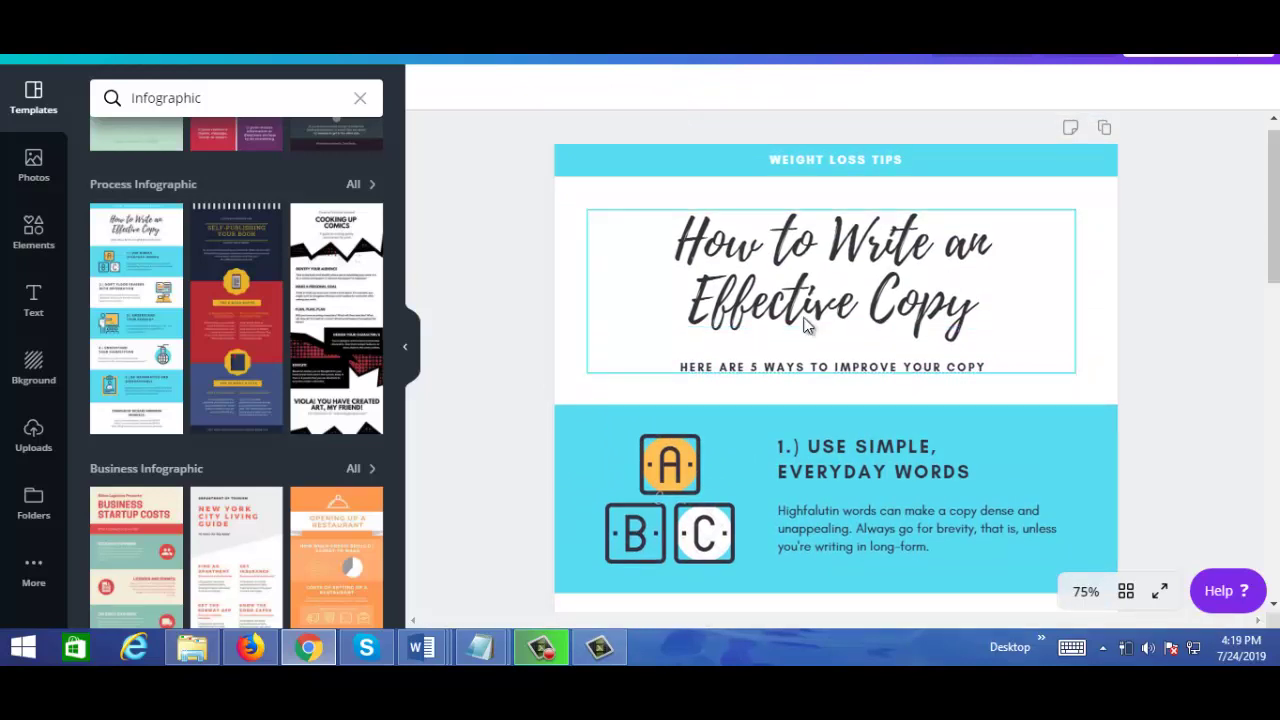
{"action": "left_click", "coordinate": [729, 249]}
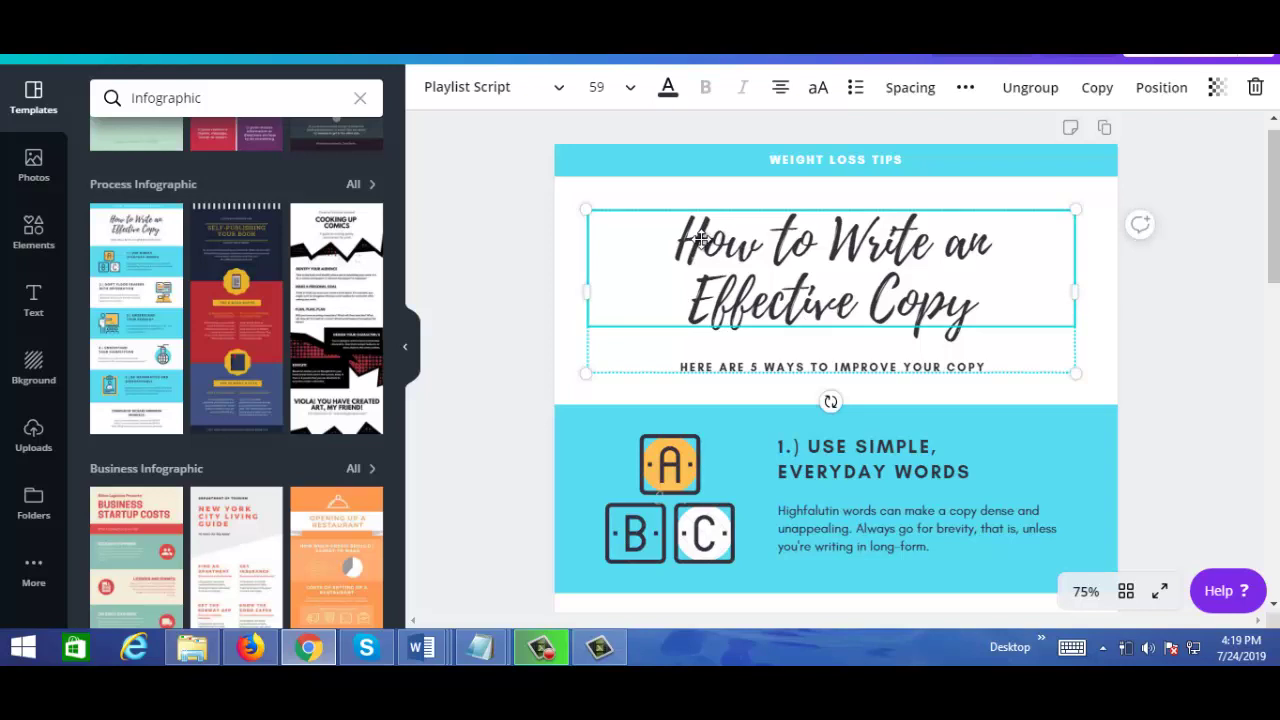
{"action": "left_click_drag", "start_coordinate": [688, 240], "coordinate": [978, 300]}
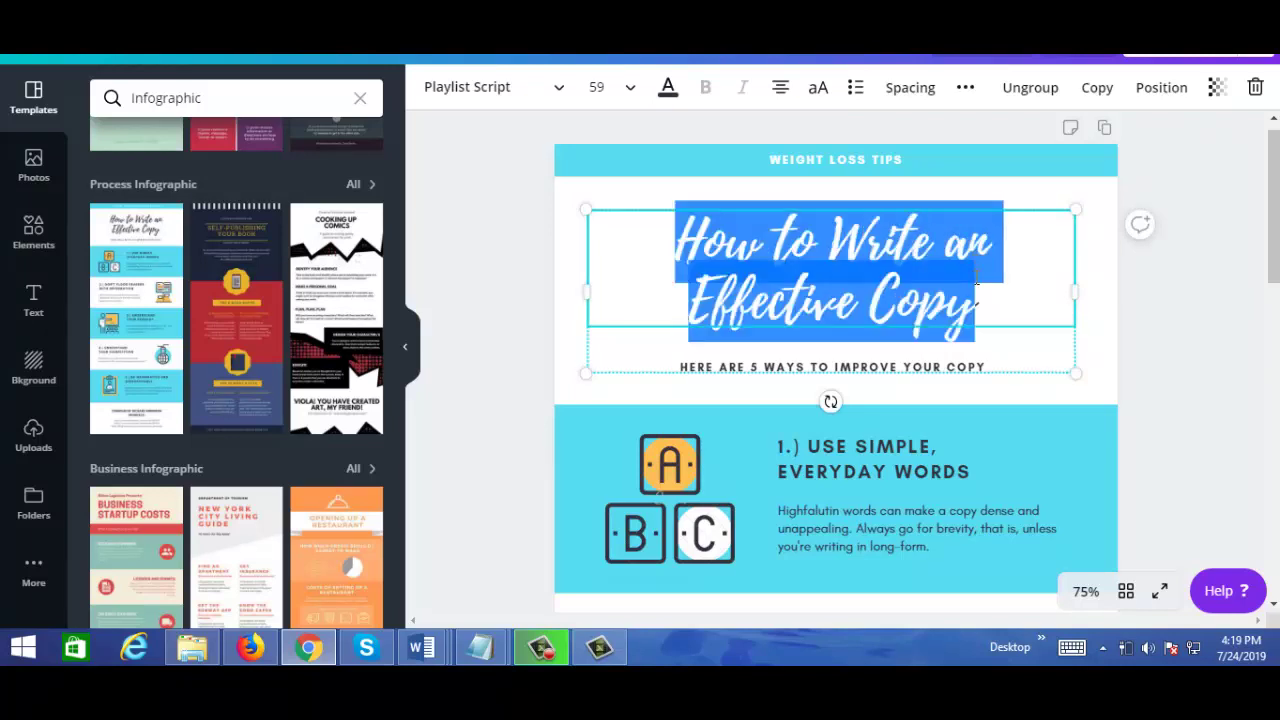
{"action": "type", "text": "Top"}
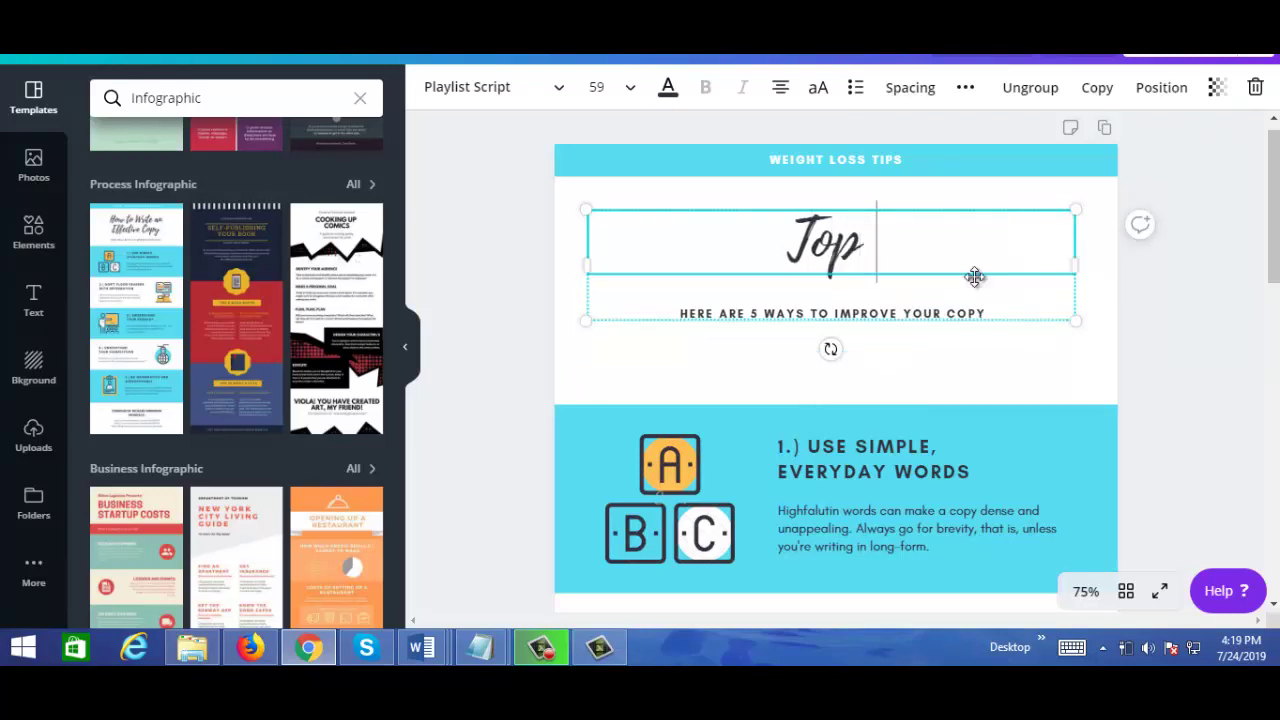
{"action": "type", "text": " 5 Weight"}
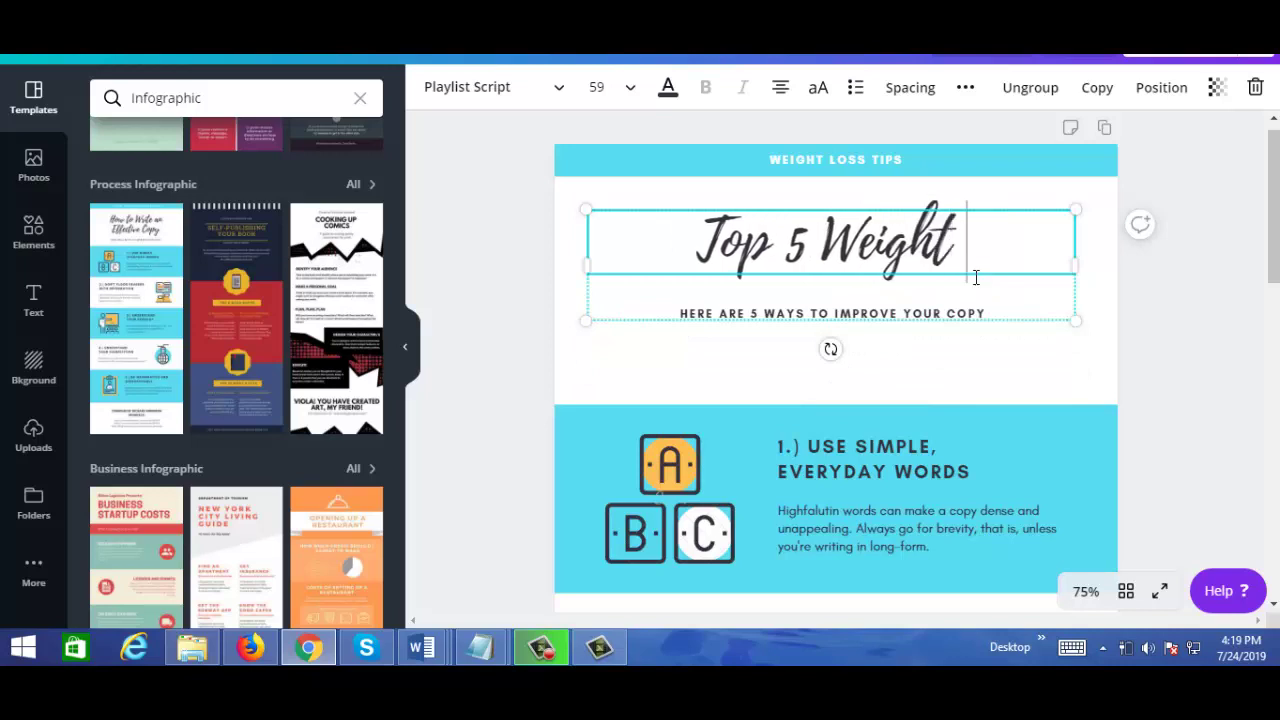
{"action": "type", "text": " Loss M"}
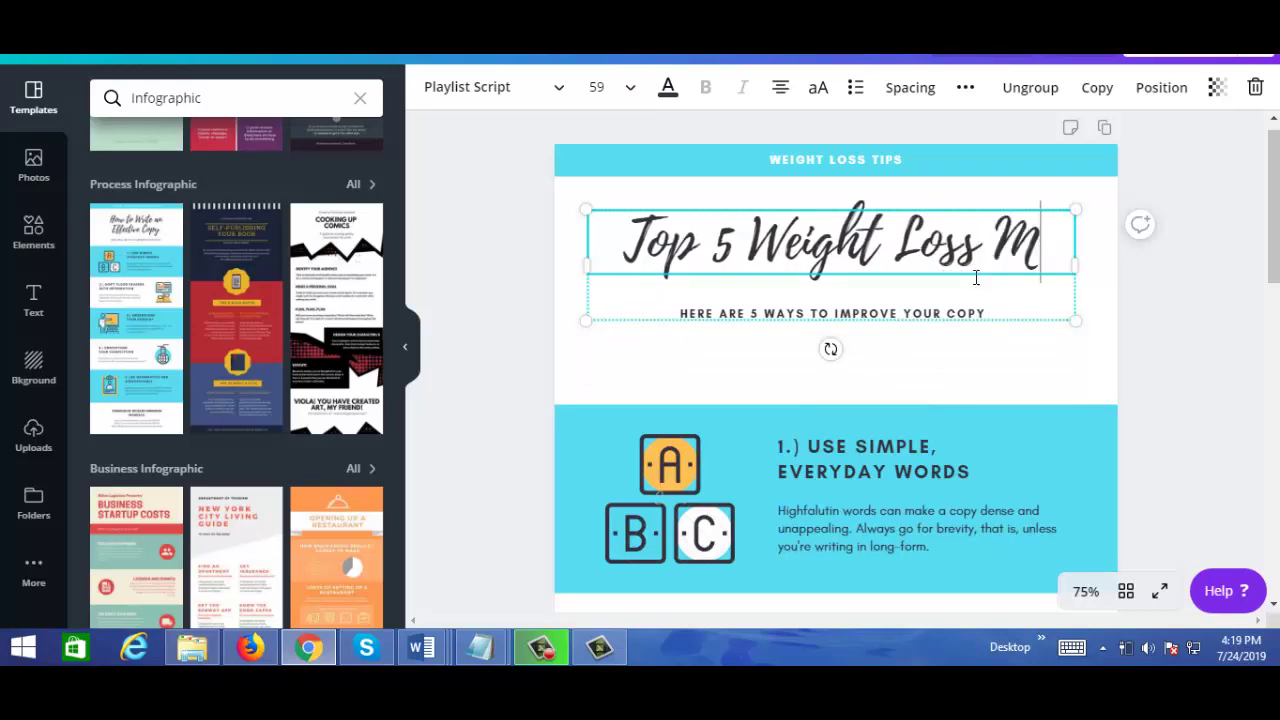
{"action": "type", "text": "ethods"}
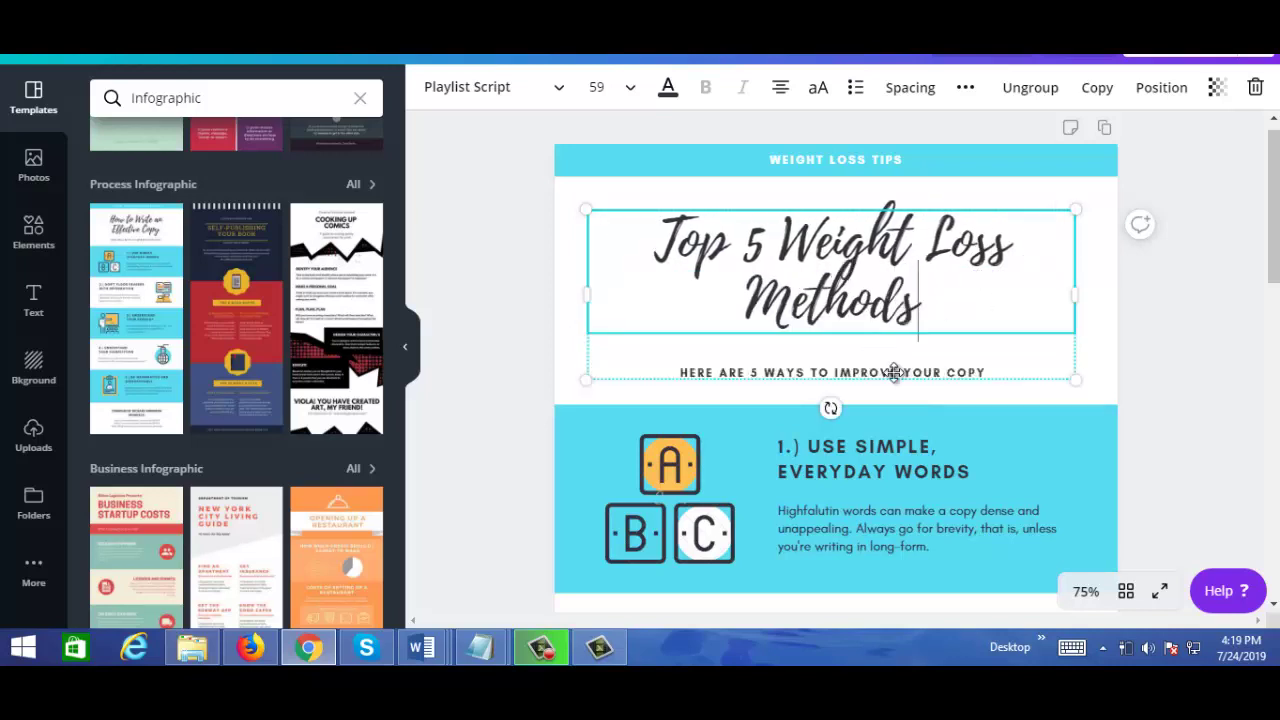
Replace 'IMPROVE YOUR COPY' in the subtitle with 'LOVE WEIGHT'.
{"action": "left_click", "coordinate": [855, 373]}
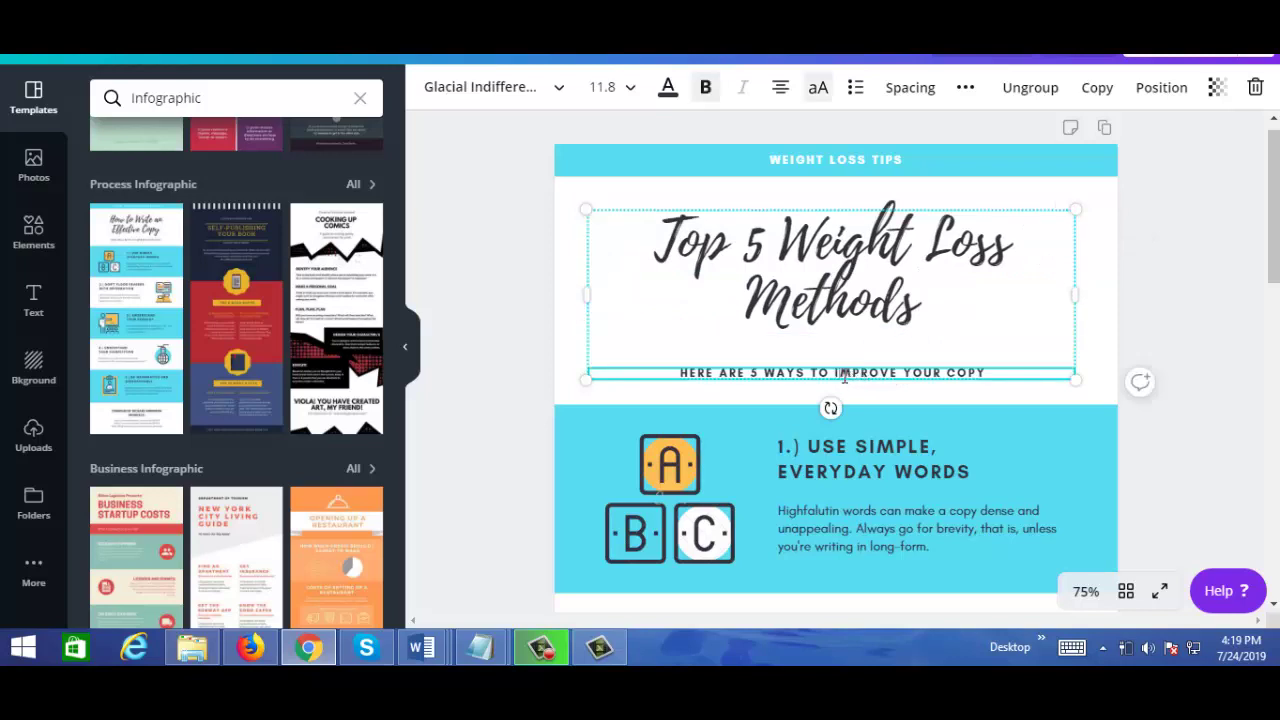
{"action": "left_click", "coordinate": [1012, 380], "text": "shift"}
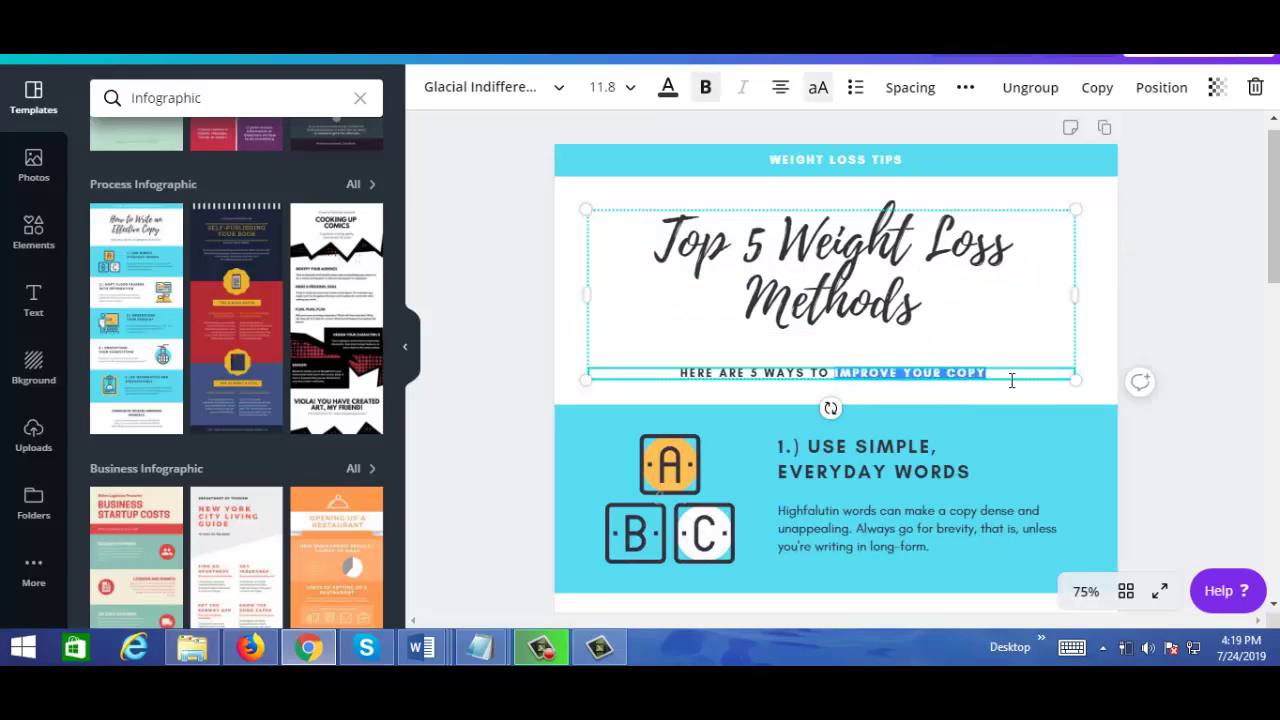
{"action": "type", "text": "LOVE WEIGHT"}
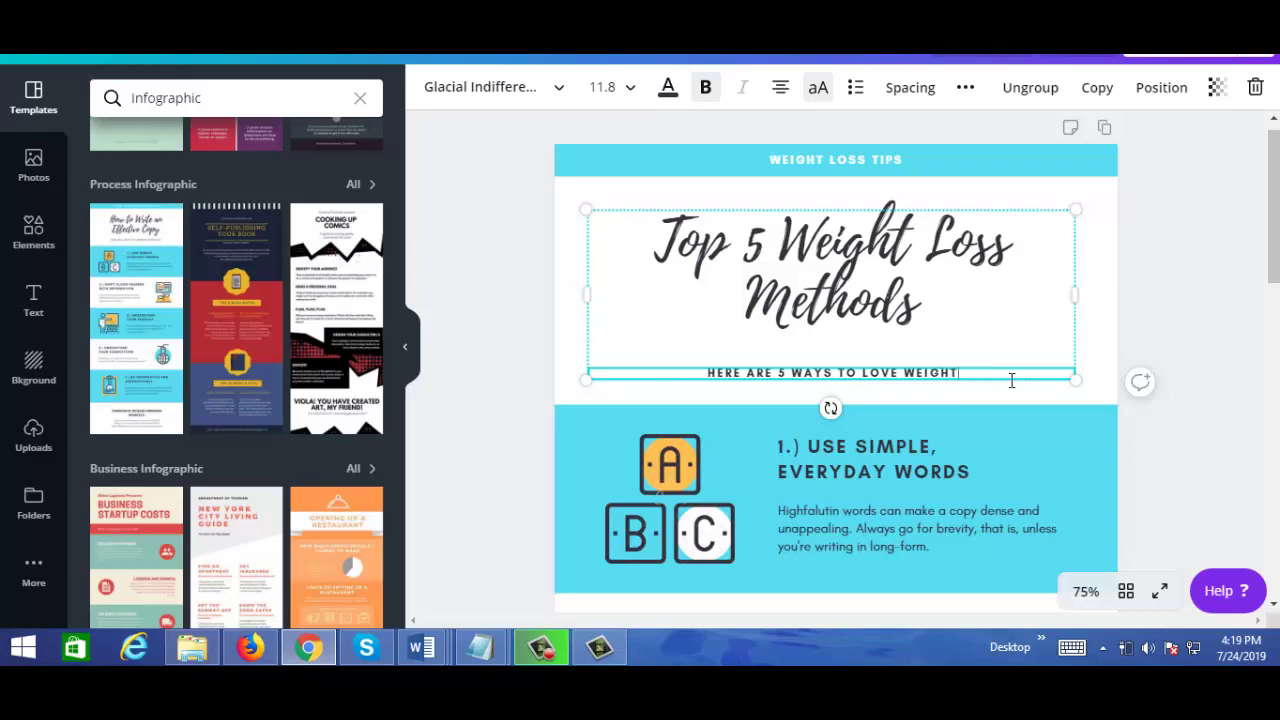
Change the tip 1 heading to EXERCISE.
{"action": "scroll", "coordinate": [1012, 380], "scroll_direction": "down", "scroll_amount": 2}
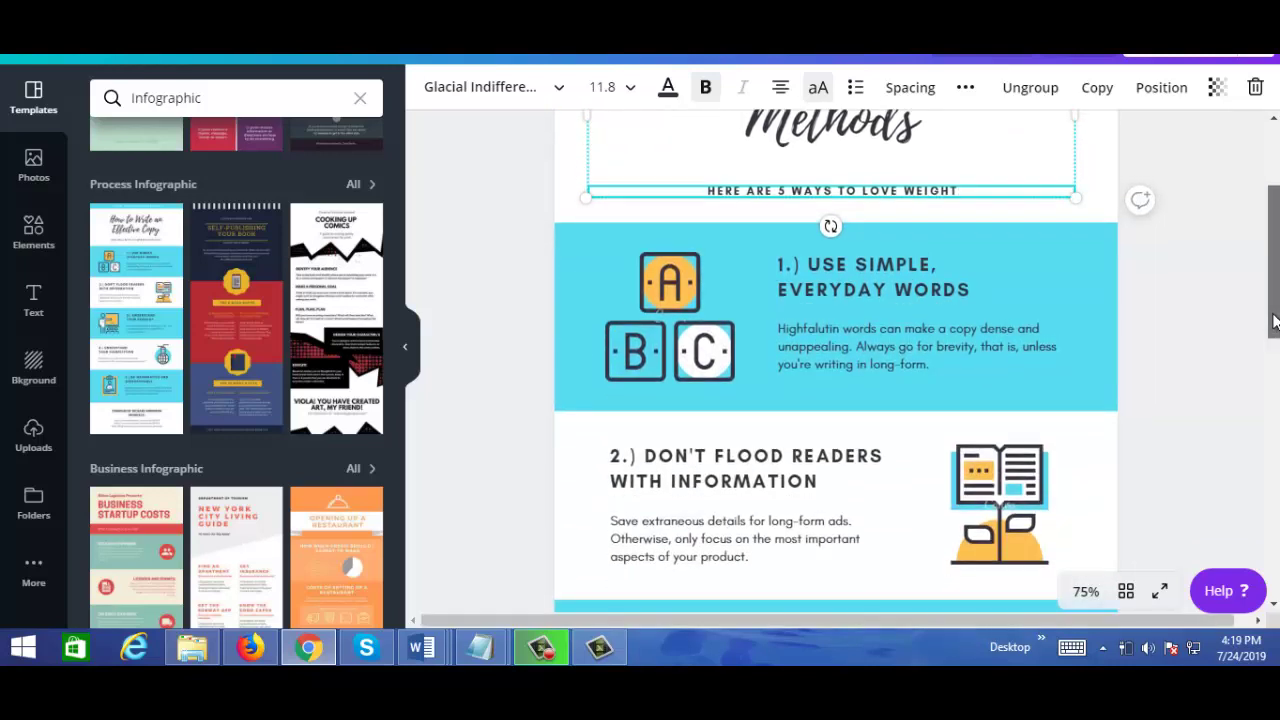
{"action": "key", "text": "Escape"}
{"action": "left_click", "coordinate": [864, 260]}
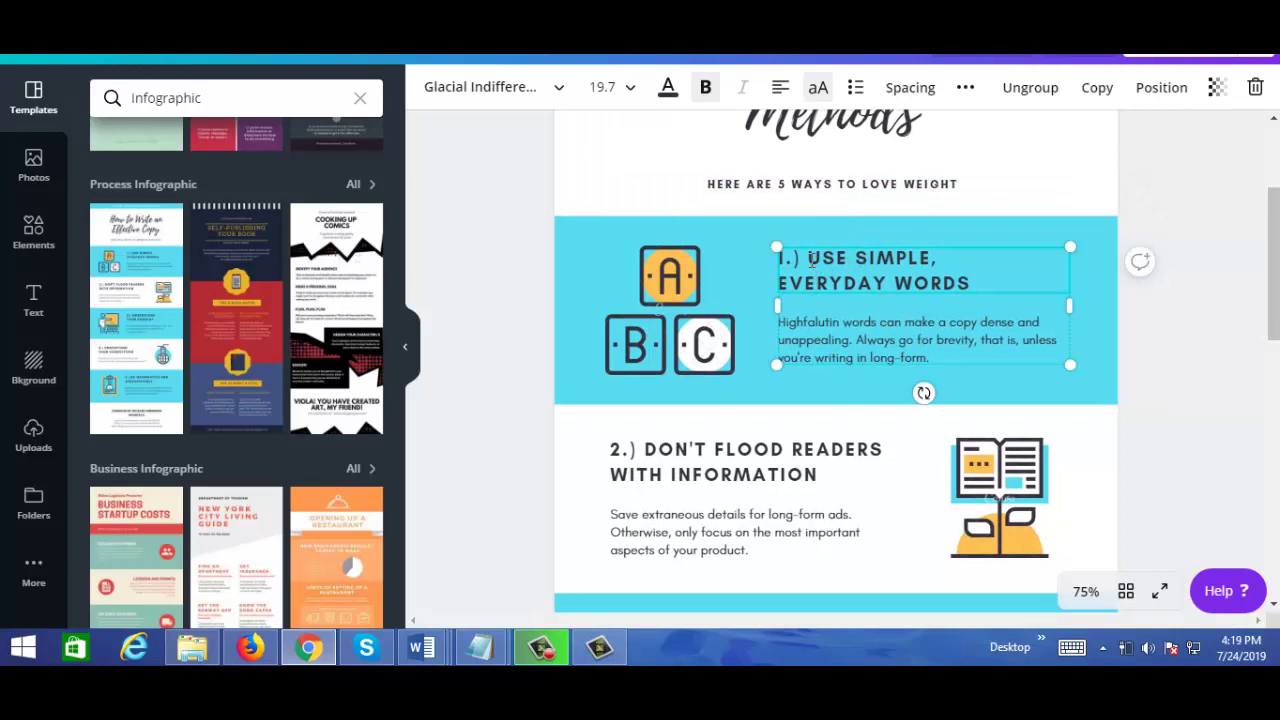
{"action": "left_click_drag", "start_coordinate": [812, 258], "coordinate": [979, 275]}
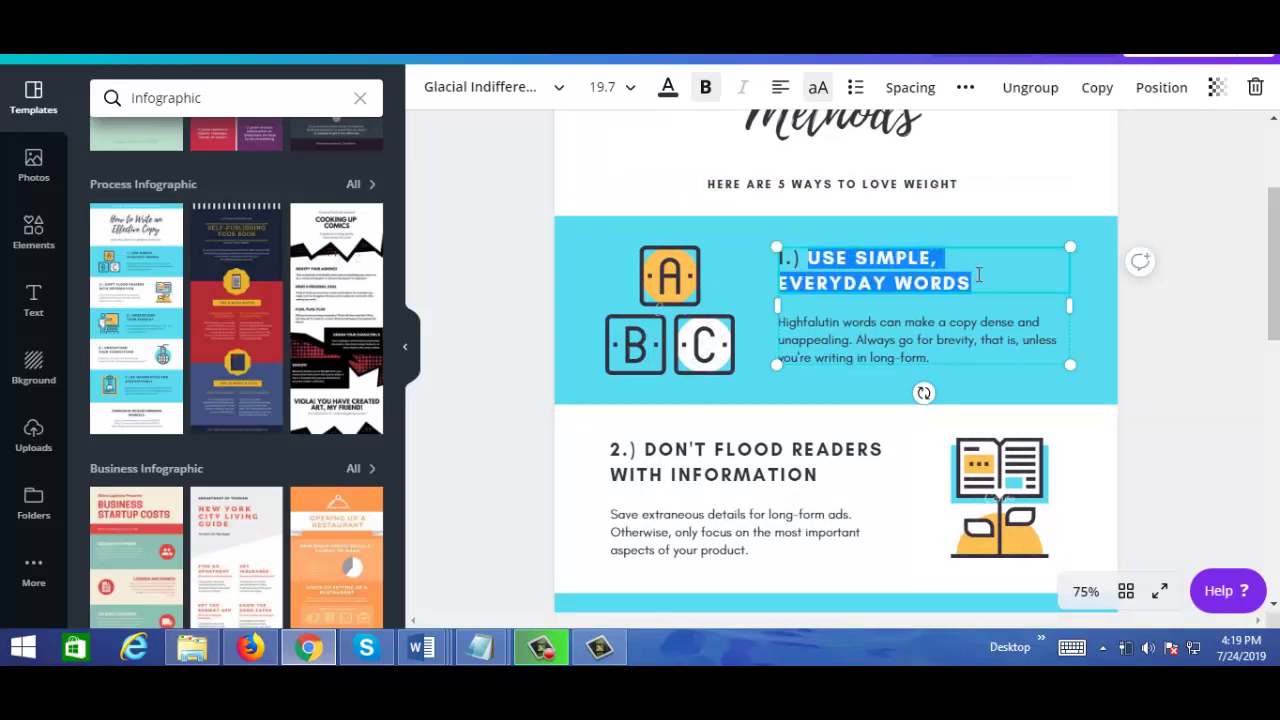
{"action": "type", "text": "EXERC"}
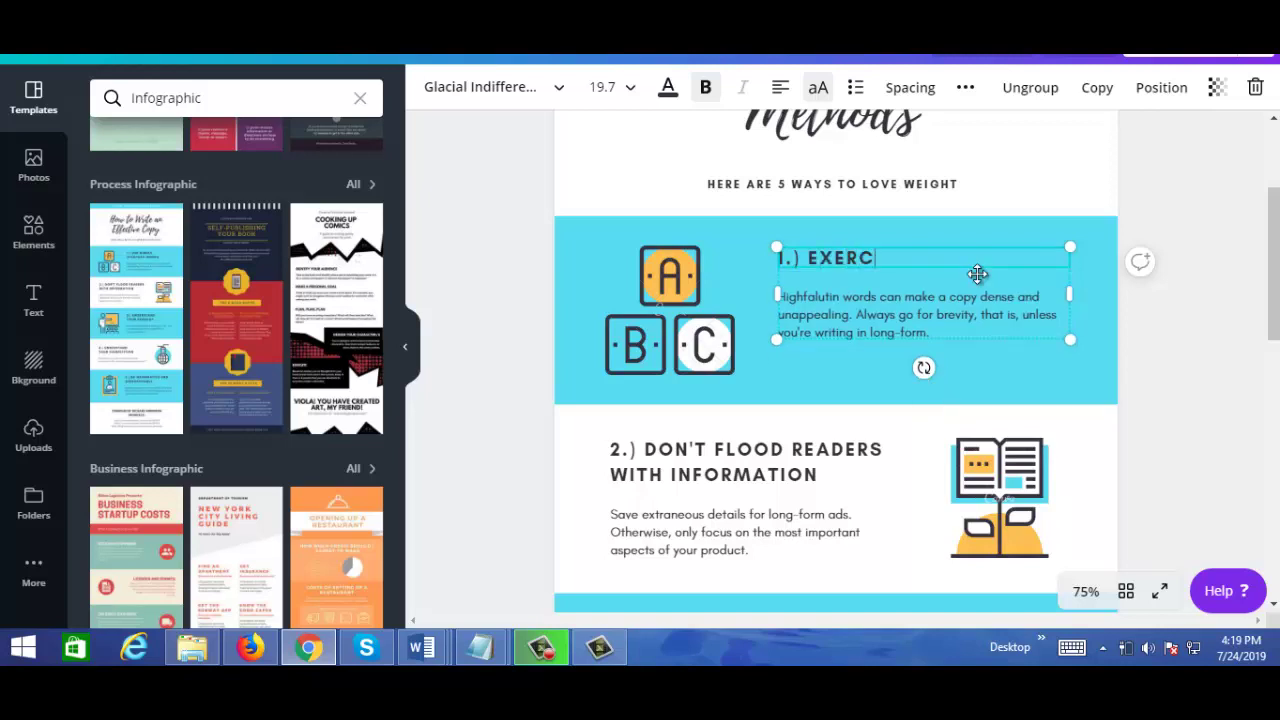
{"action": "type", "text": "ISE"}
Replace tip 1's description with 'Exercise by walking for 15 minutes a day.'.
{"action": "left_click", "coordinate": [852, 298]}
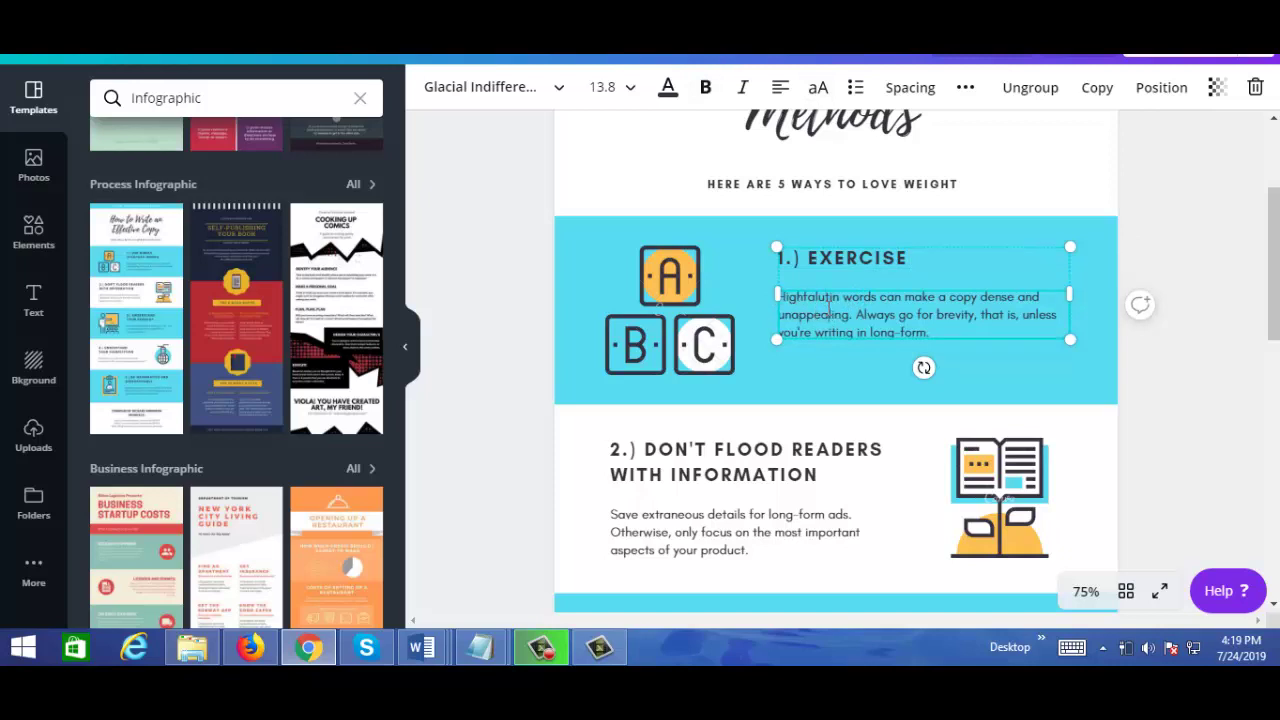
{"action": "double_click", "coordinate": [828, 307]}
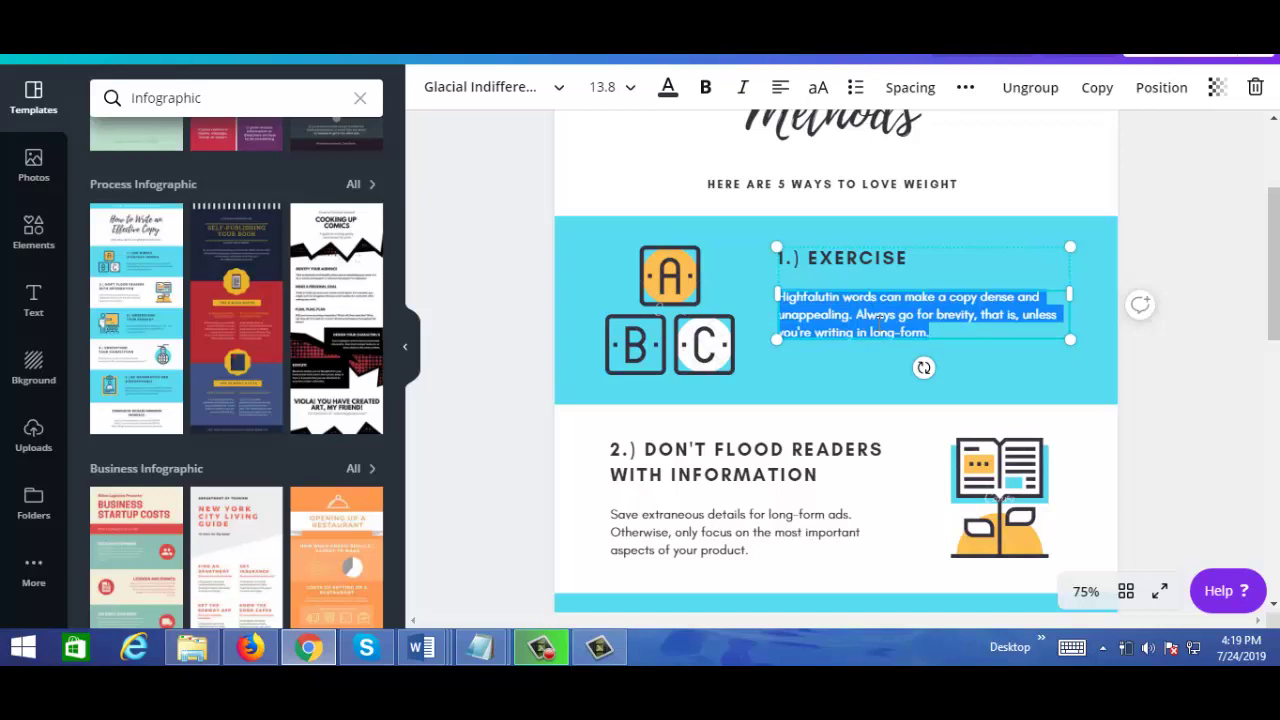
{"action": "key", "text": "BackSpace"}
{"action": "type", "text": "Ex"}
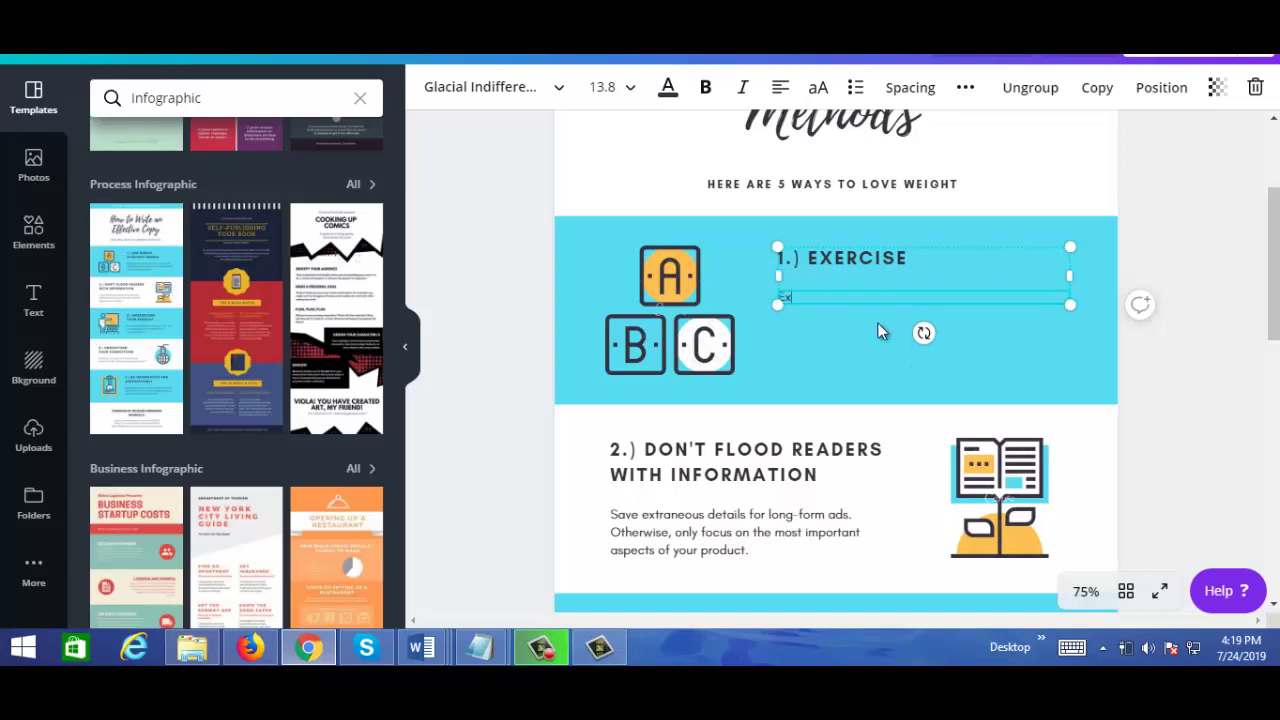
{"action": "type", "text": "ercise"}
{"action": "type", "text": " by walking for "}
{"action": "type", "text": "15 mi"}
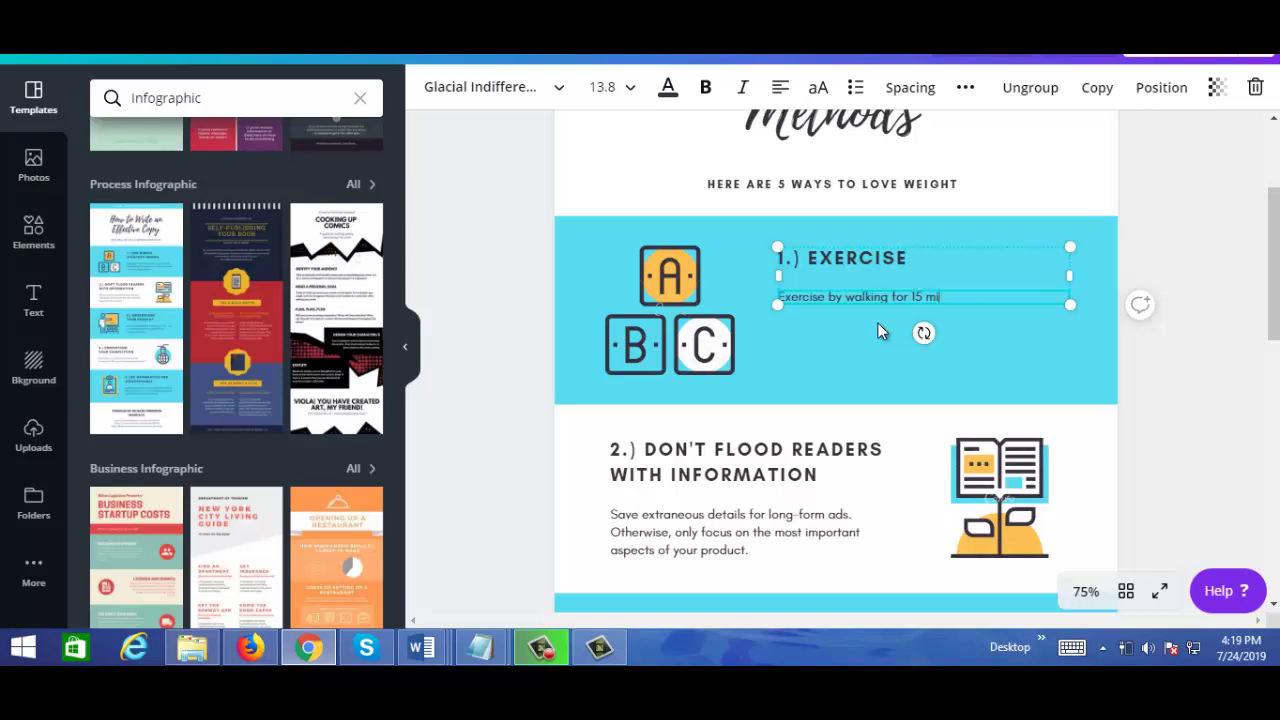
{"action": "type", "text": "nutes a day."}
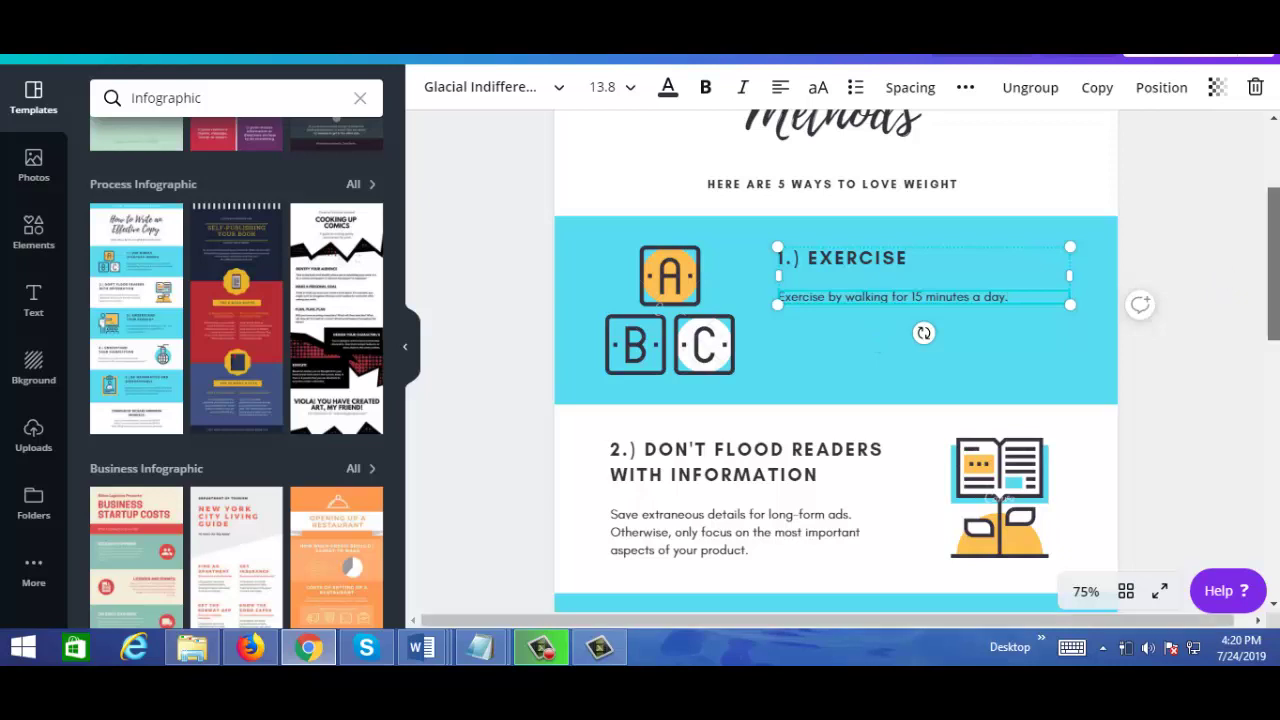
{"action": "left_click_drag", "start_coordinate": [1275, 288], "coordinate": [1276, 320]}
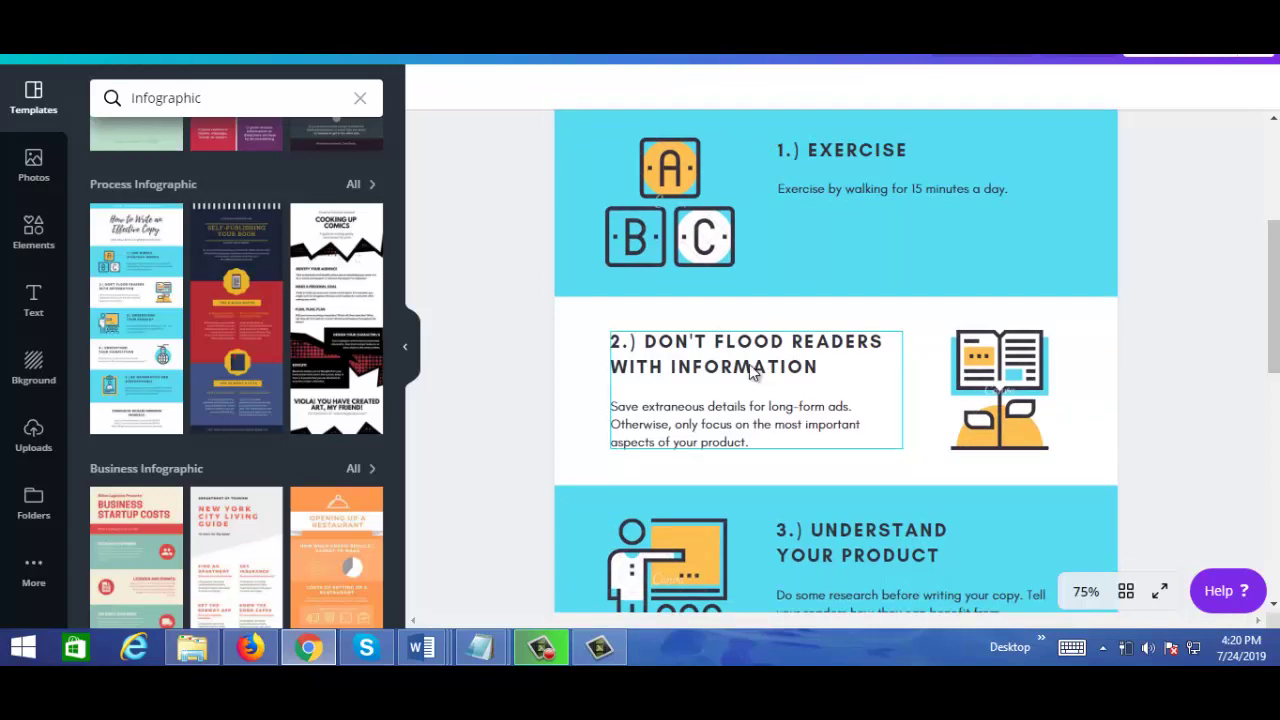
Retitle tip 2 as REDUCE CALORIES.
{"action": "left_click", "coordinate": [716, 366]}
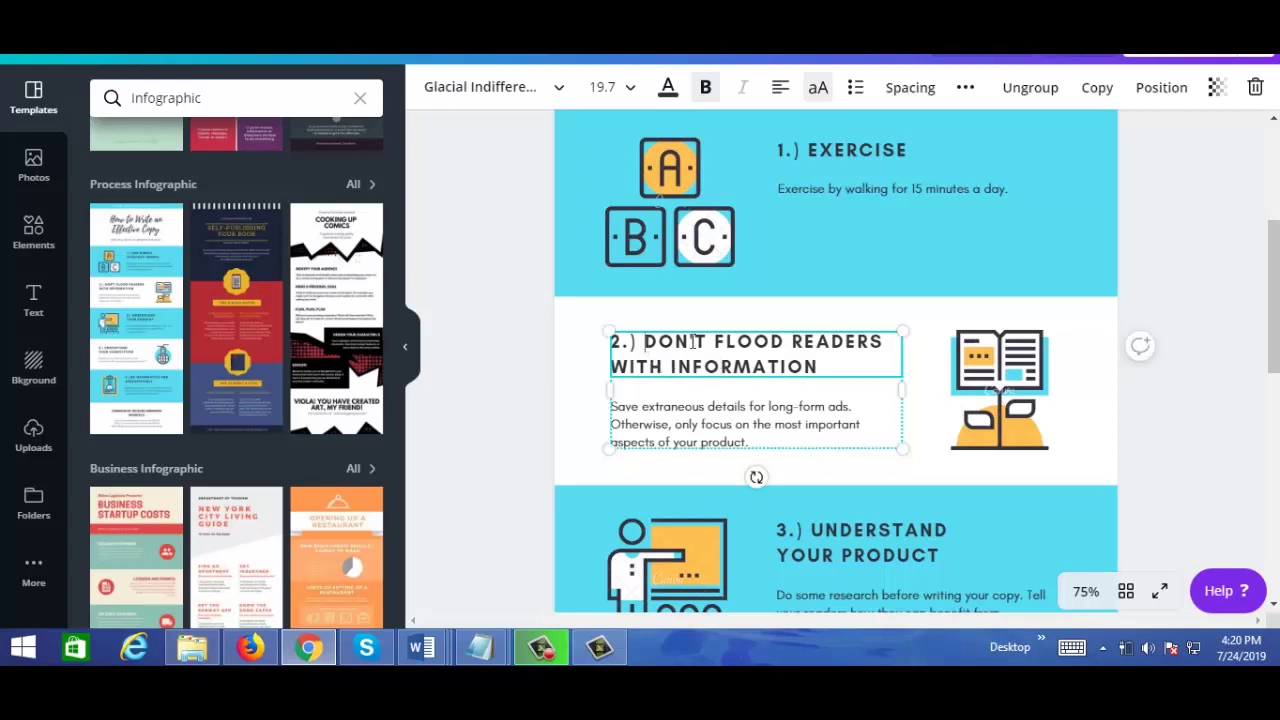
{"action": "left_click_drag", "start_coordinate": [645, 342], "coordinate": [821, 365]}
{"action": "type", "text": "RED"}
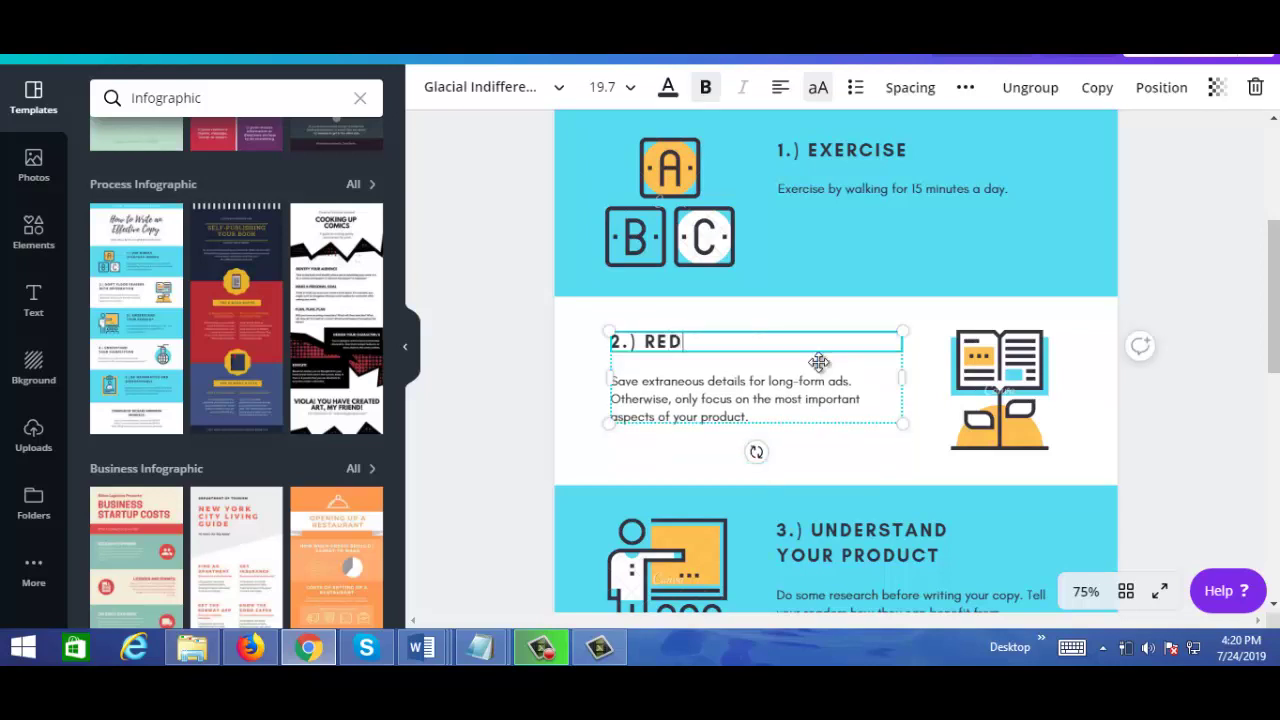
{"action": "type", "text": "UCE CALORIE"}
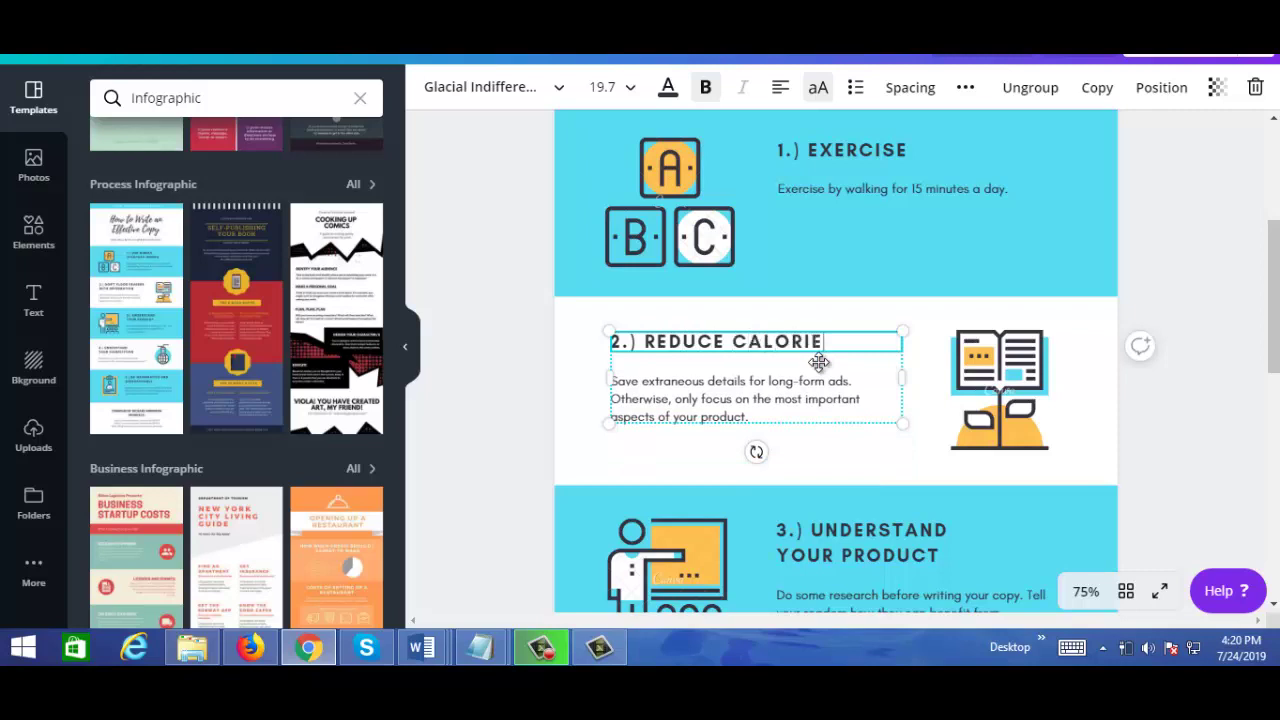
{"action": "type", "text": "S"}
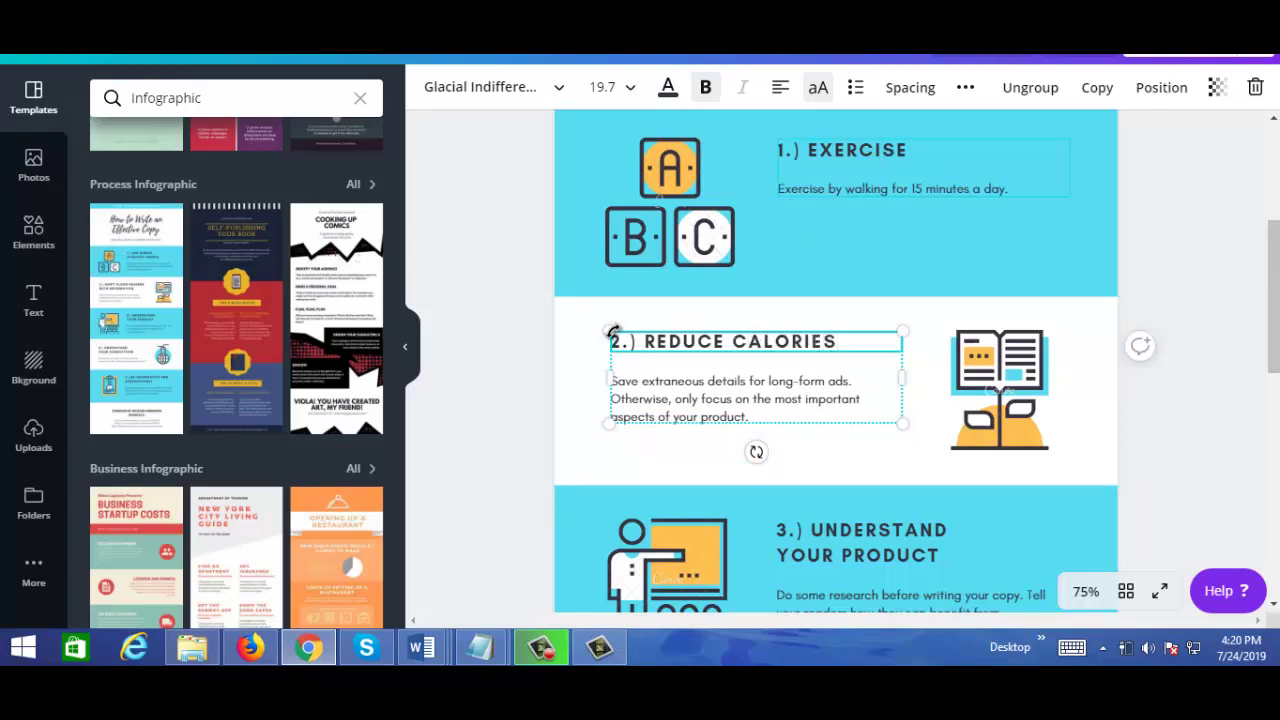
{"action": "left_click", "coordinate": [673, 391]}
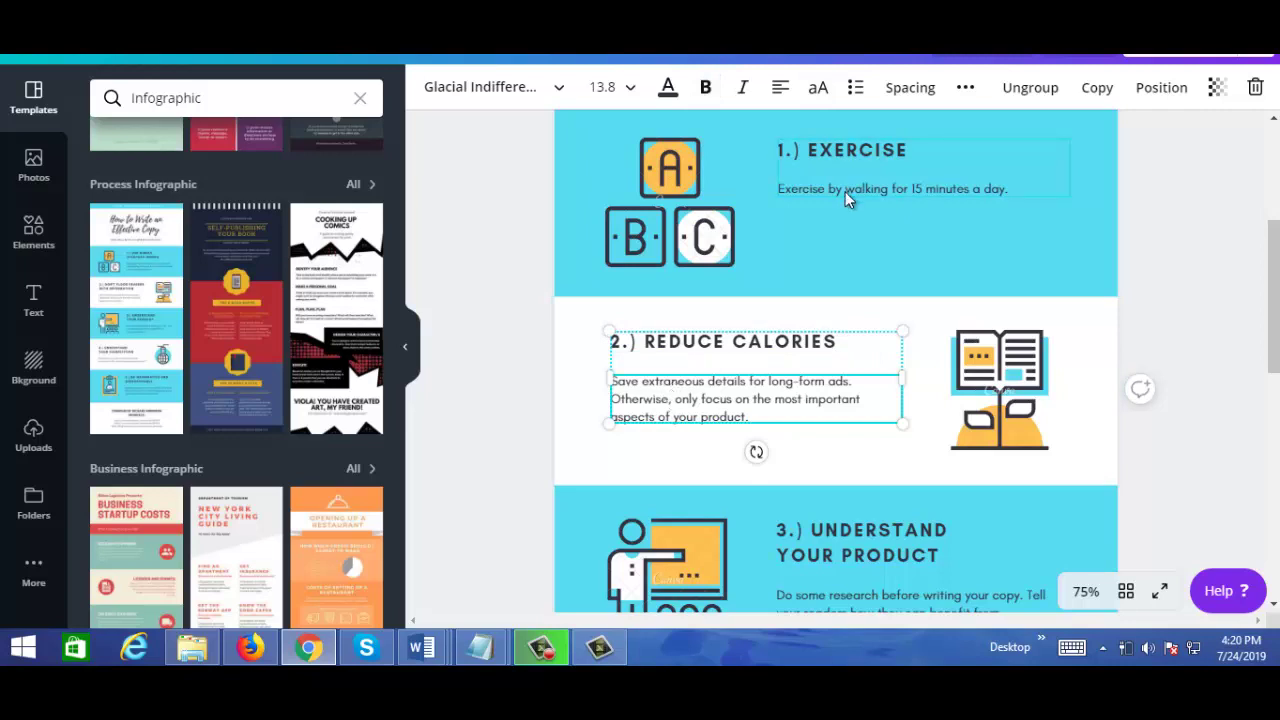
{"action": "left_click_drag", "start_coordinate": [1270, 291], "coordinate": [1270, 367]}
Replace the tip 3 heading 'UNDERSTAND YOUR PRODUCT' with new text starting 'INTERMITTENT FASTING'.
{"action": "left_click", "coordinate": [840, 281]}
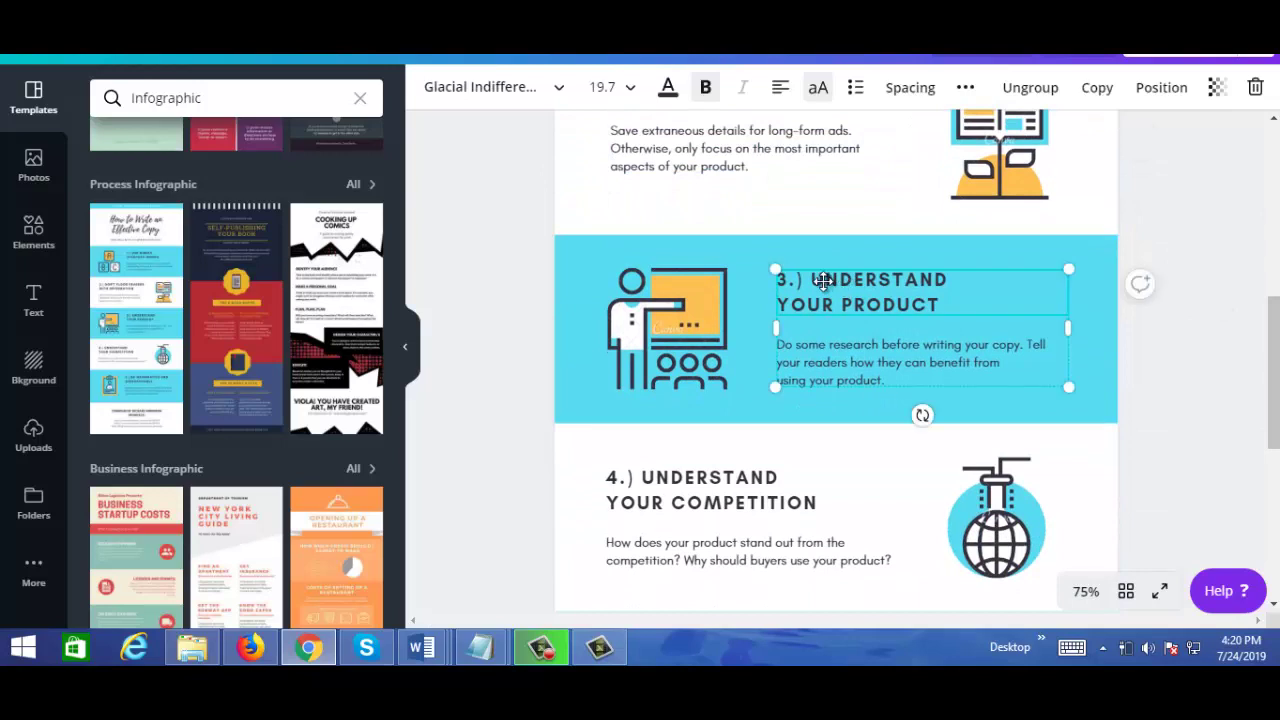
{"action": "left_click", "coordinate": [812, 284]}
{"action": "left_click_drag", "start_coordinate": [811, 284], "coordinate": [950, 298]}
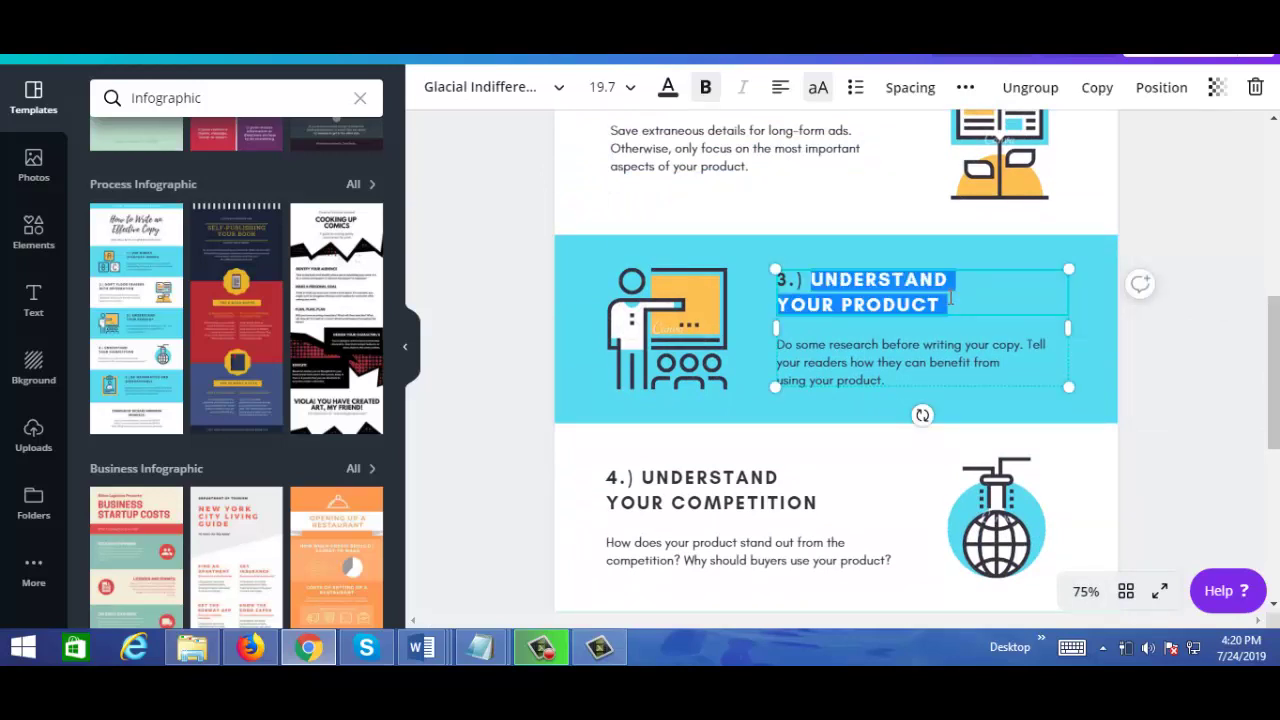
{"action": "type", "text": "INTERMITTENT FASTING"}
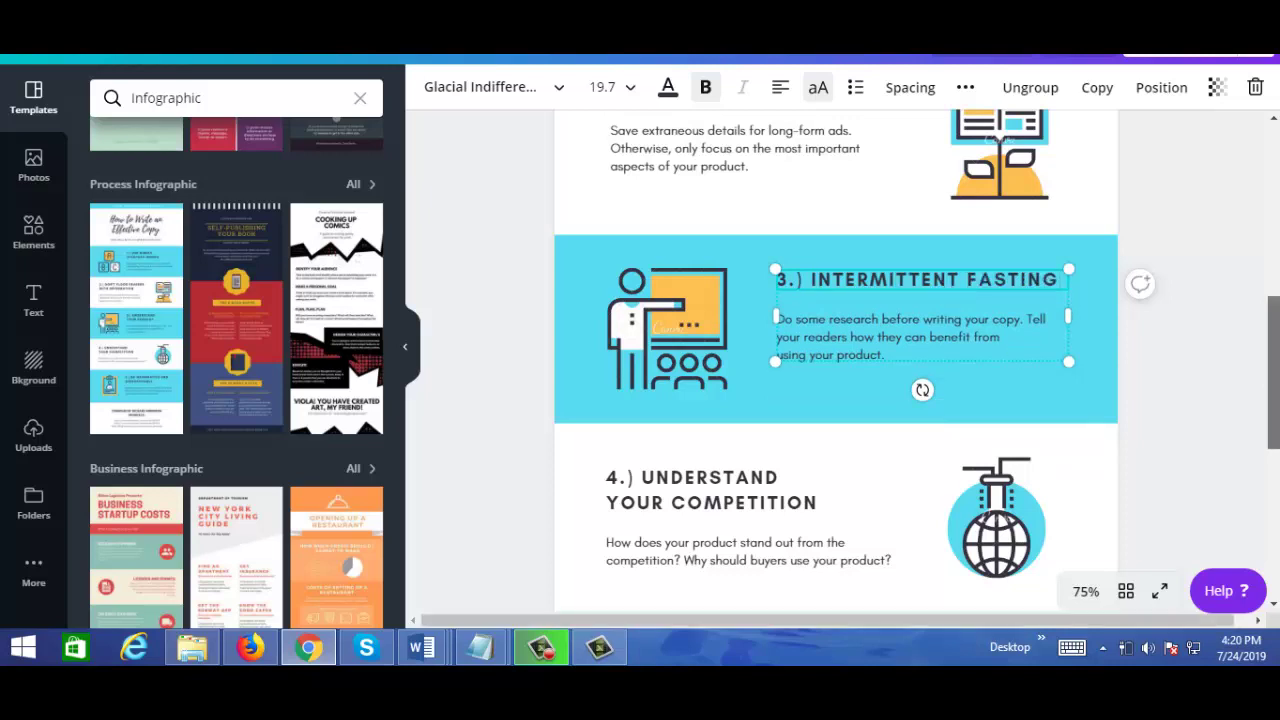
{"action": "left_click_drag", "start_coordinate": [1266, 383], "coordinate": [1266, 458]}
Retitle tip 4, replacing 'UNDERSTAND YOUR COMPETITION', as Yoga.
{"action": "left_click", "coordinate": [703, 249]}
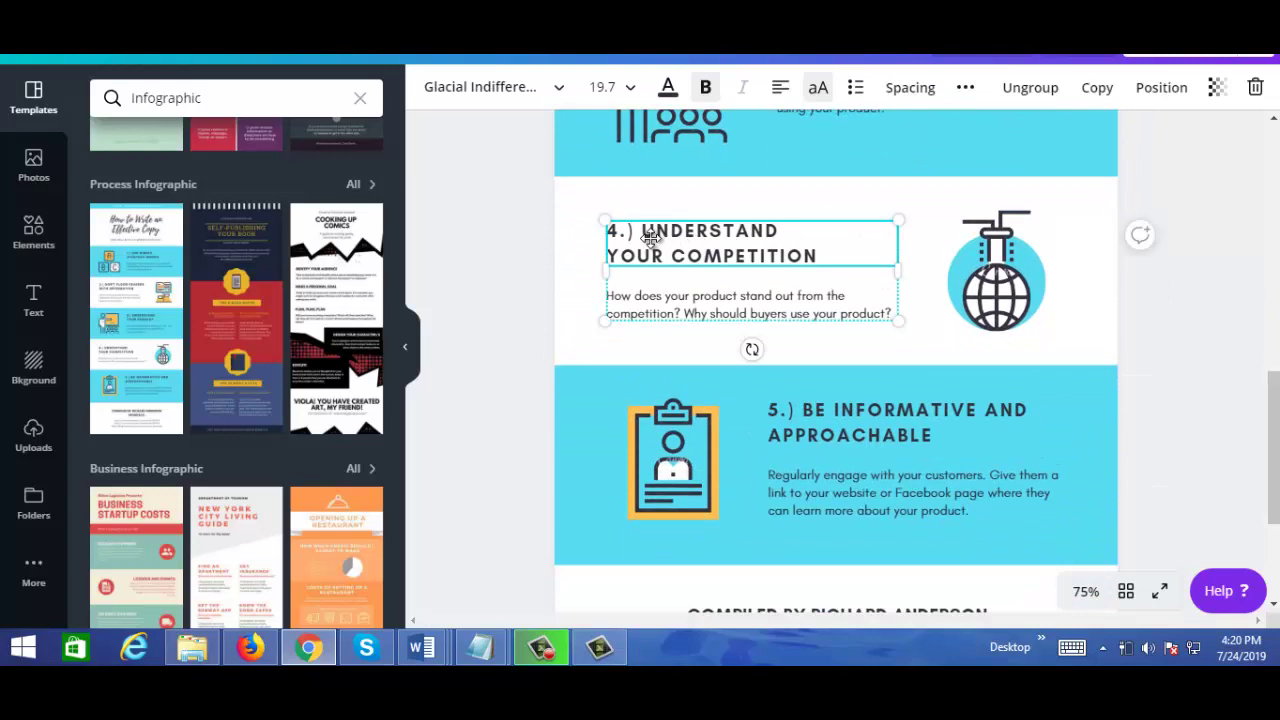
{"action": "left_click_drag", "start_coordinate": [644, 233], "coordinate": [821, 259]}
{"action": "type", "text": "YOGA"}
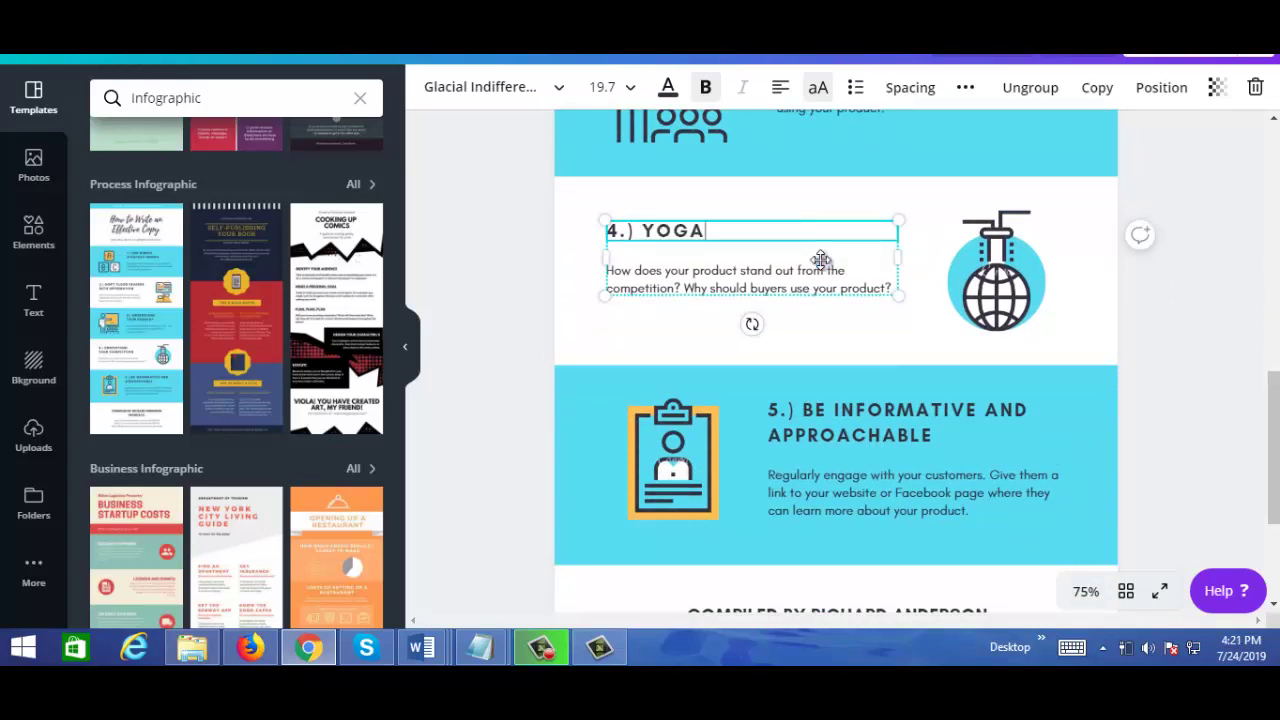
{"action": "left_click_drag", "start_coordinate": [1274, 405], "coordinate": [1274, 448]}
Replace the tip 5 heading with 'Eat Less Junk Food'.
{"action": "left_click", "coordinate": [835, 286]}
{"action": "mouse_move", "coordinate": [802, 284]}
{"action": "left_mouse_down"}
{"action": "mouse_move", "coordinate": [905, 280]}
{"action": "mouse_move", "coordinate": [948, 300]}
{"action": "left_mouse_up"}
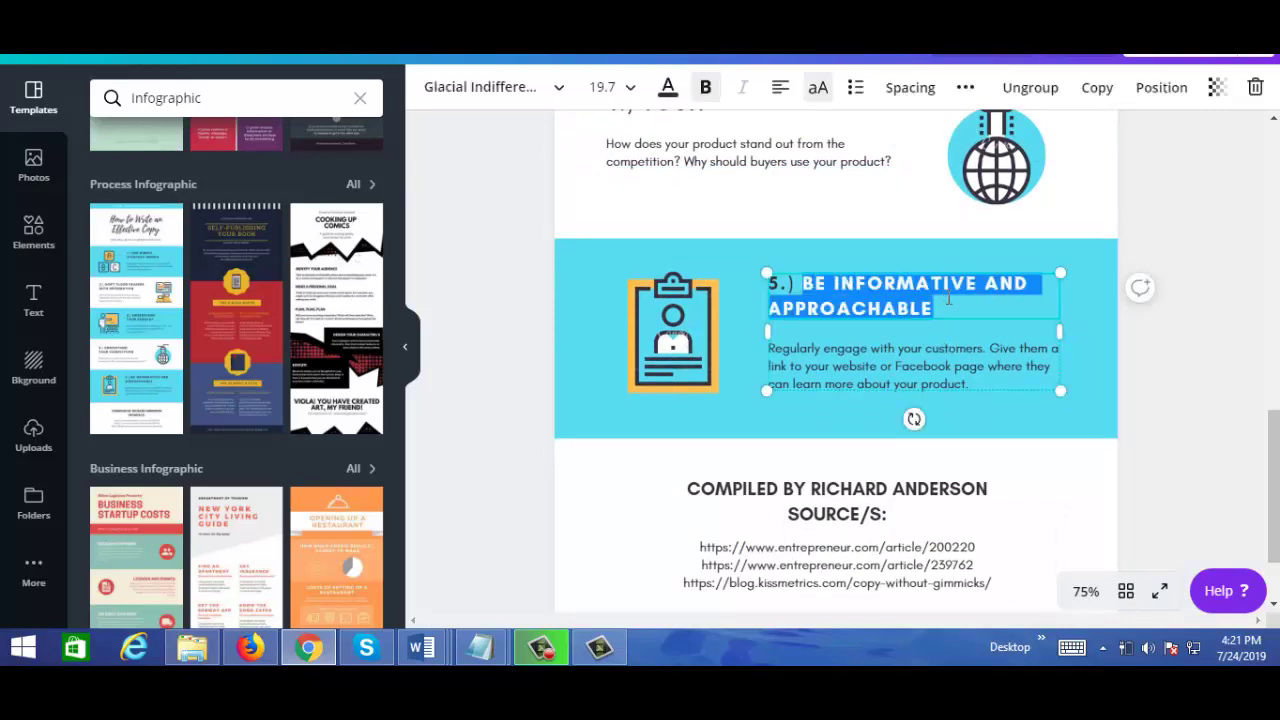
{"action": "type", "text": "EAT LESS JUNK FOOD"}
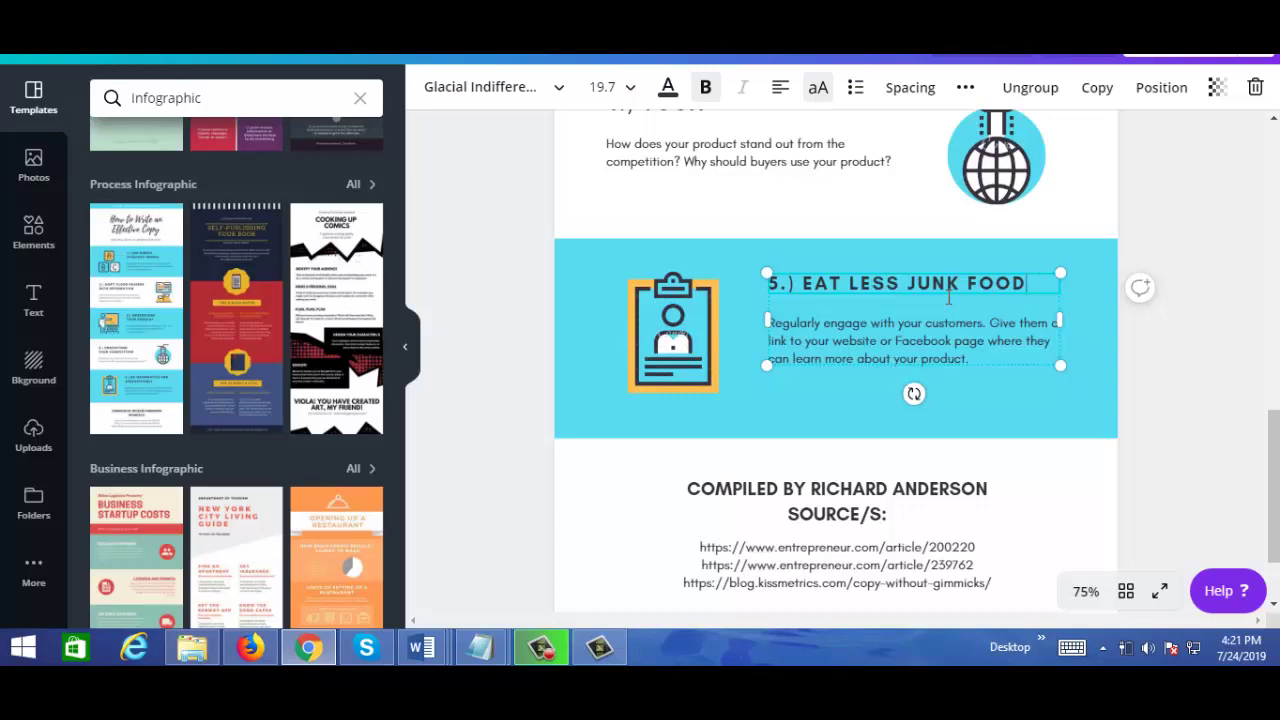
{"action": "left_click", "coordinate": [813, 341]}
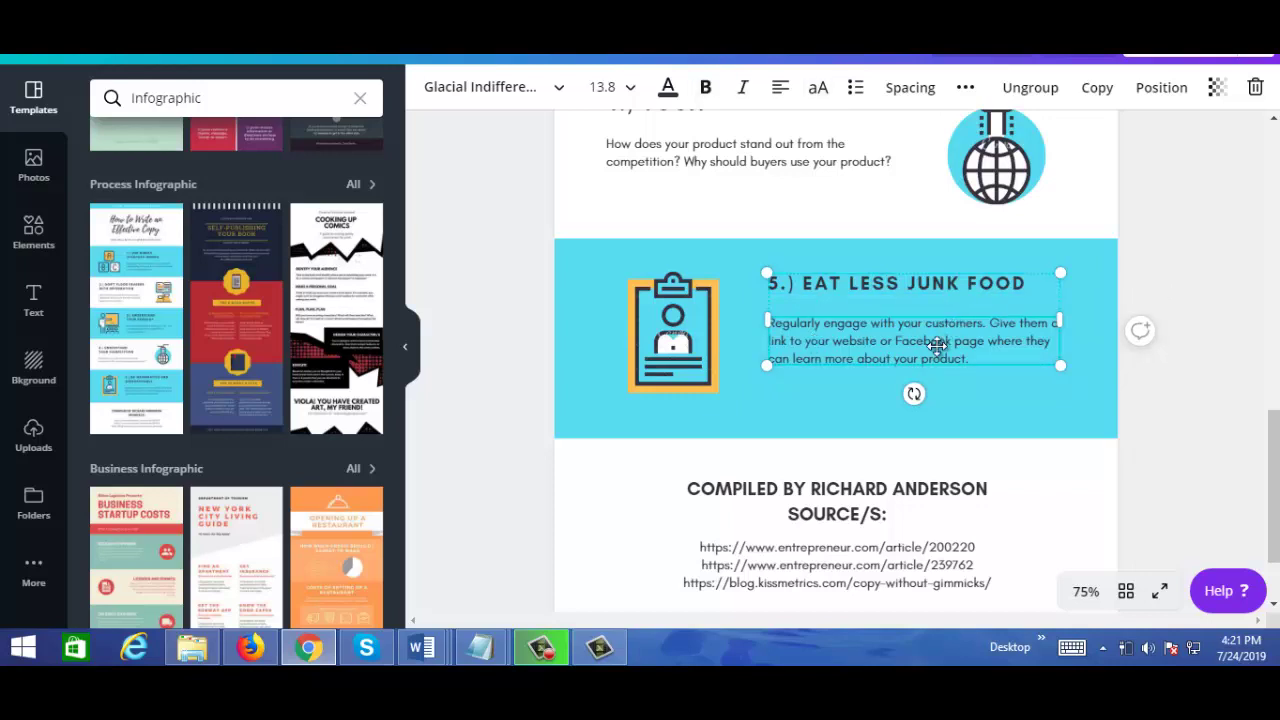
Delete the clipboard illustration from tip 5.
{"action": "left_click", "coordinate": [815, 401]}
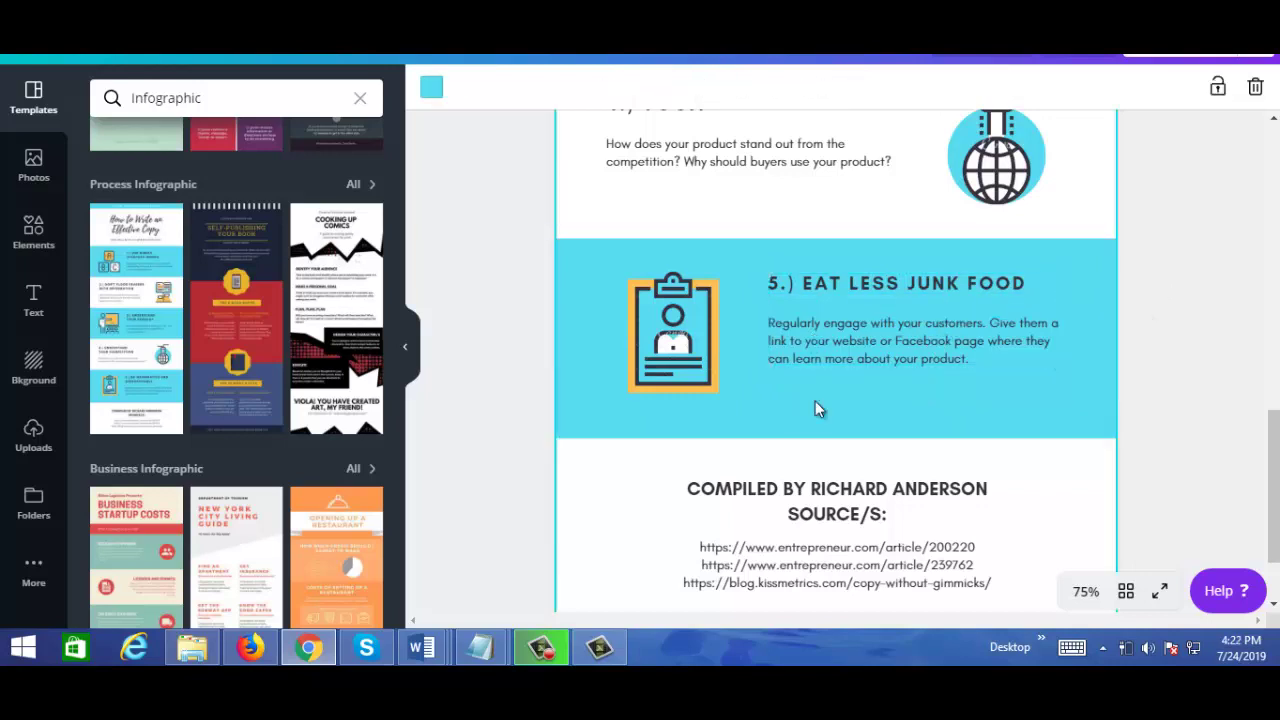
{"action": "left_click", "coordinate": [680, 312]}
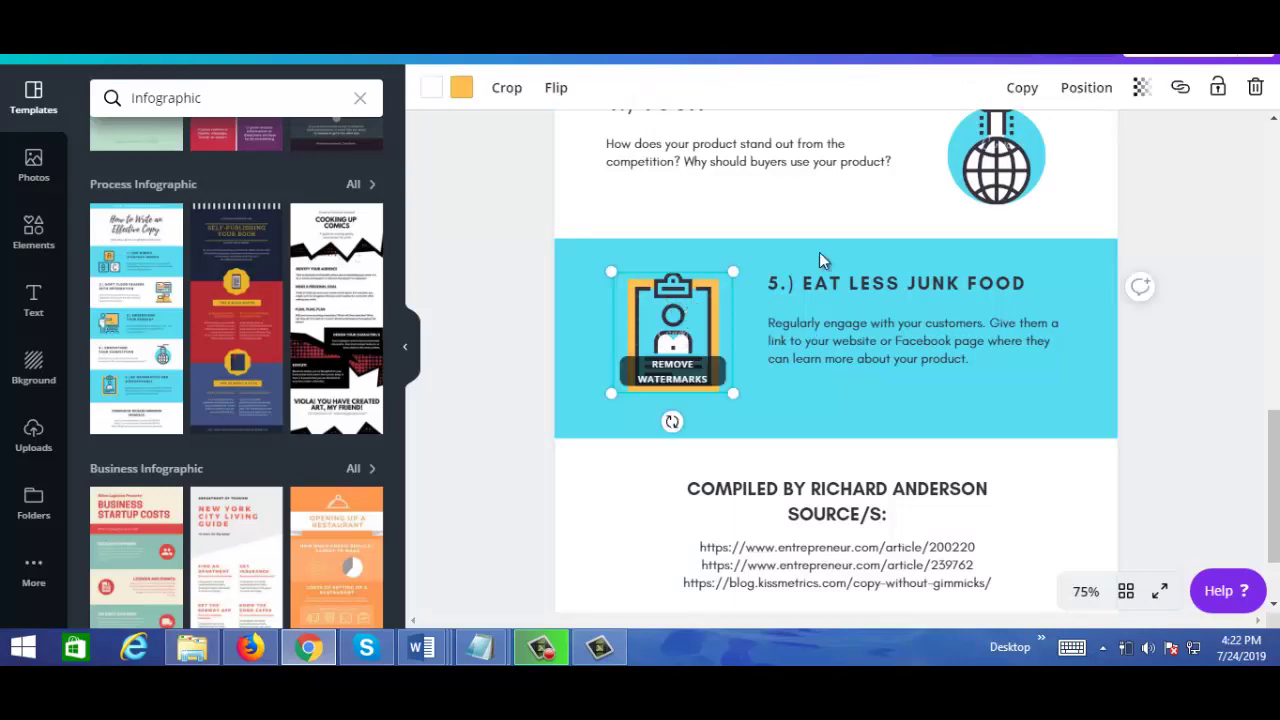
{"action": "left_click", "coordinate": [1256, 88]}
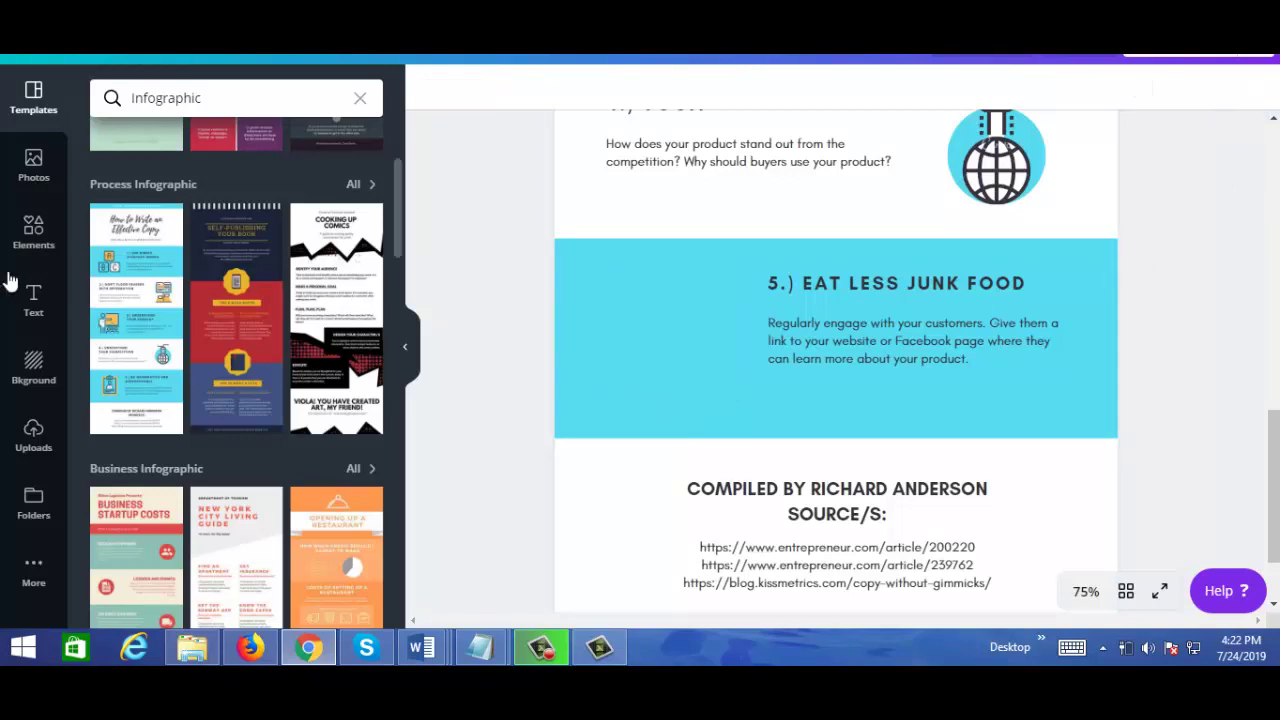
Browse Elements stock photos filtered by the Food tag.
{"action": "left_click", "coordinate": [33, 245]}
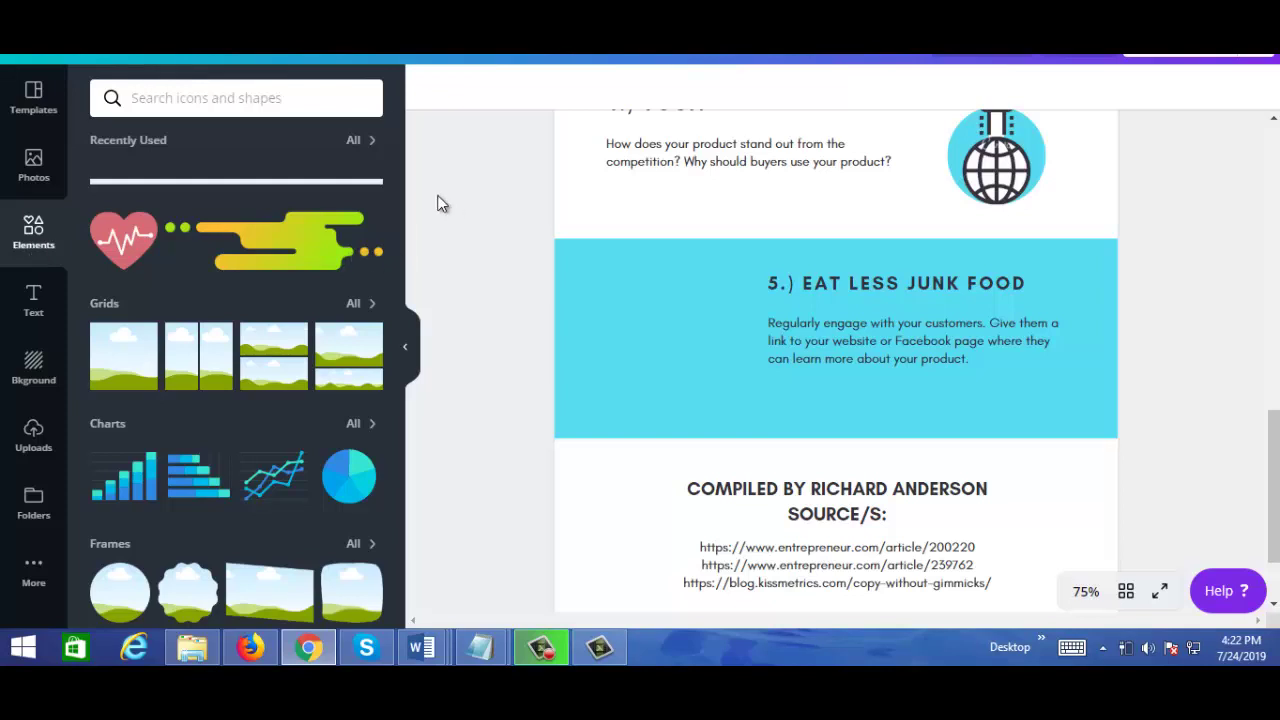
{"action": "left_click_drag", "start_coordinate": [400, 193], "coordinate": [406, 431]}
{"action": "scroll", "coordinate": [407, 235], "scroll_direction": "up", "scroll_amount": 10}
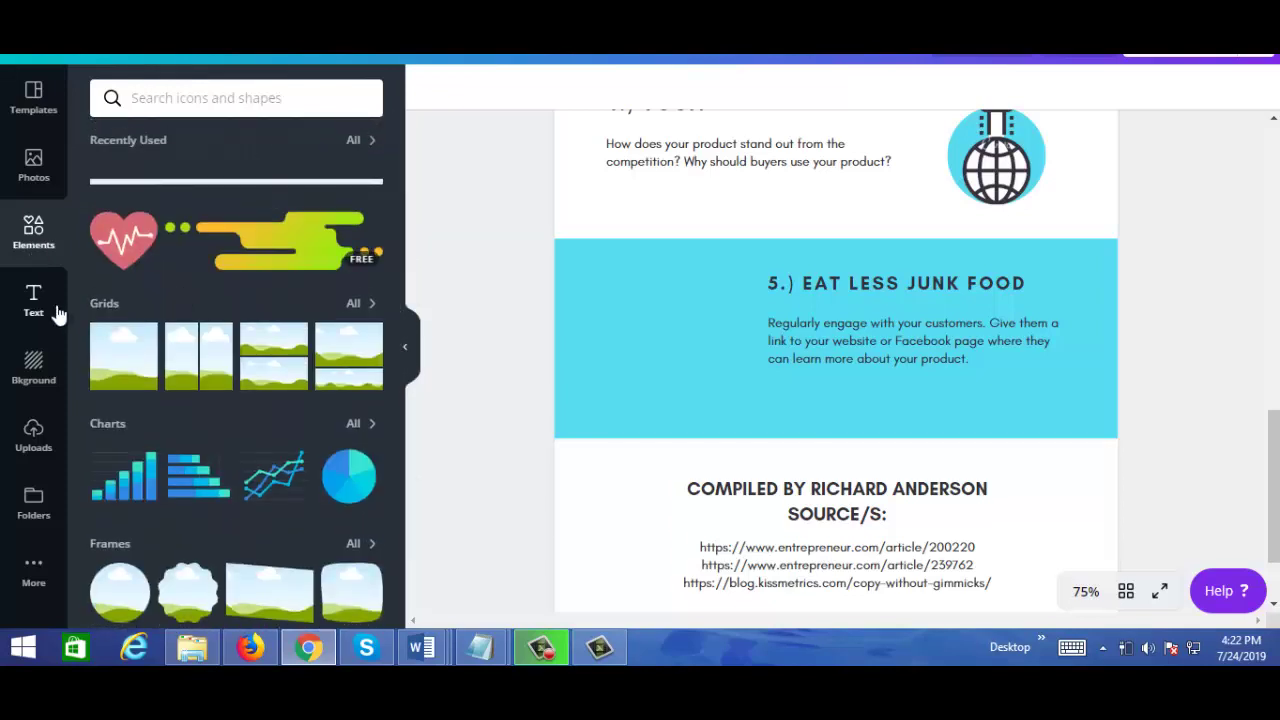
{"action": "left_click", "coordinate": [38, 178]}
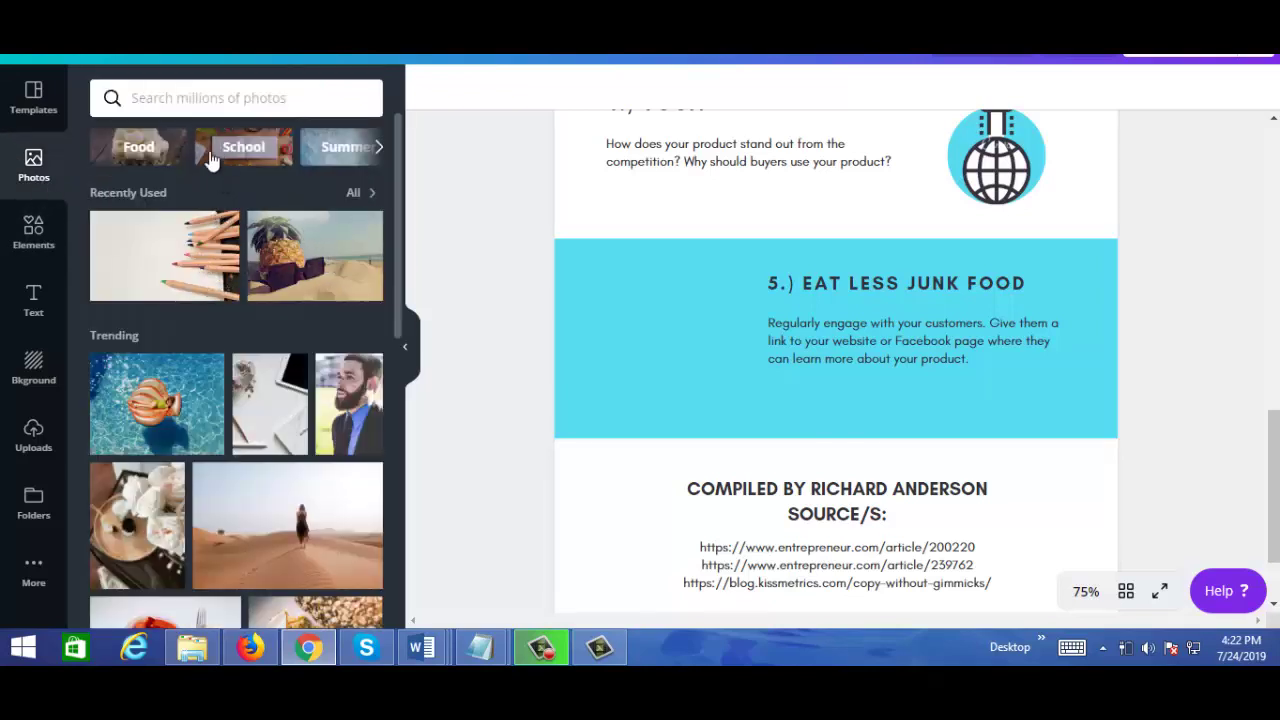
{"action": "left_click", "coordinate": [140, 148]}
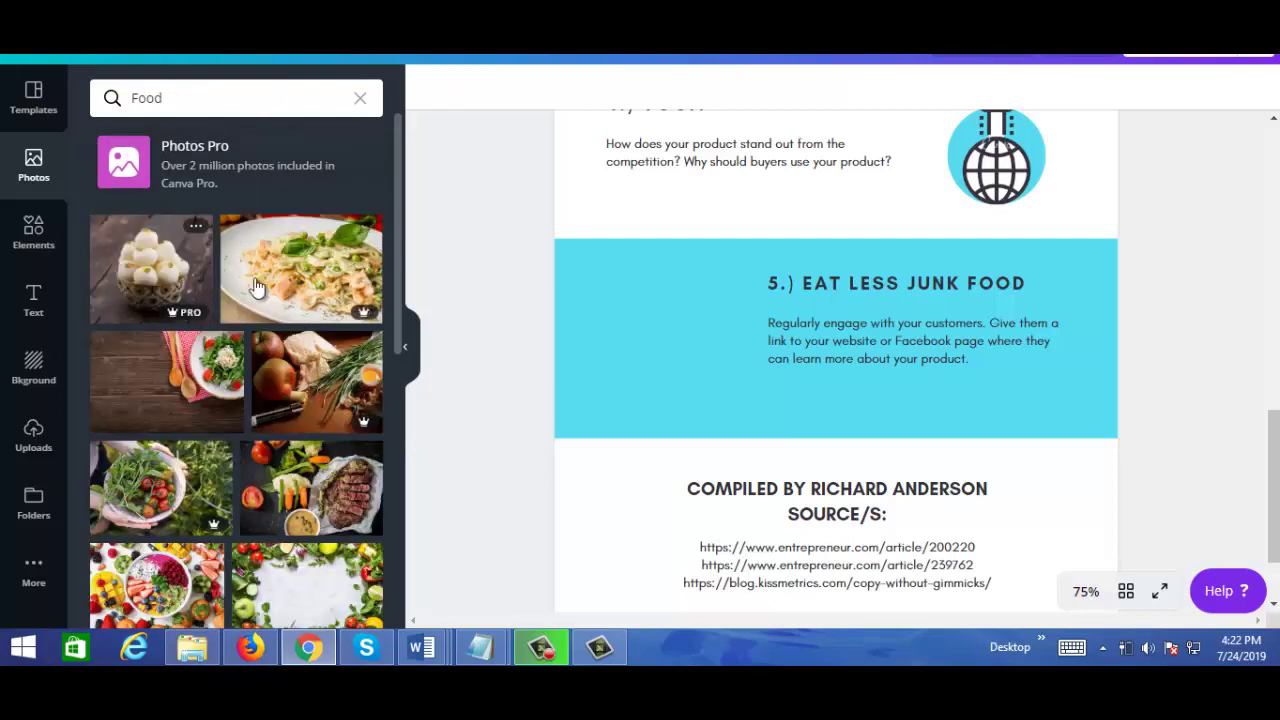
Add the salad-on-wooden-table photo and move it onto the tip 5 band.
{"action": "left_click", "coordinate": [193, 400]}
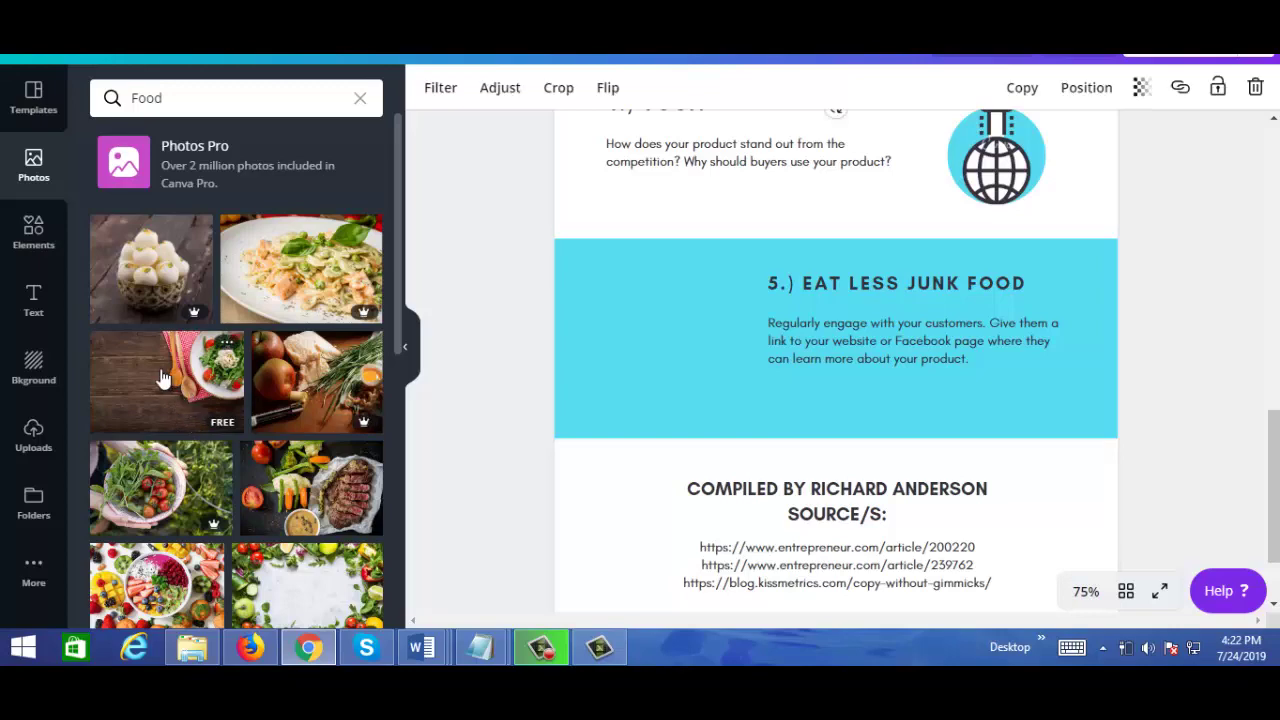
{"action": "left_click_drag", "start_coordinate": [1273, 487], "coordinate": [1275, 180]}
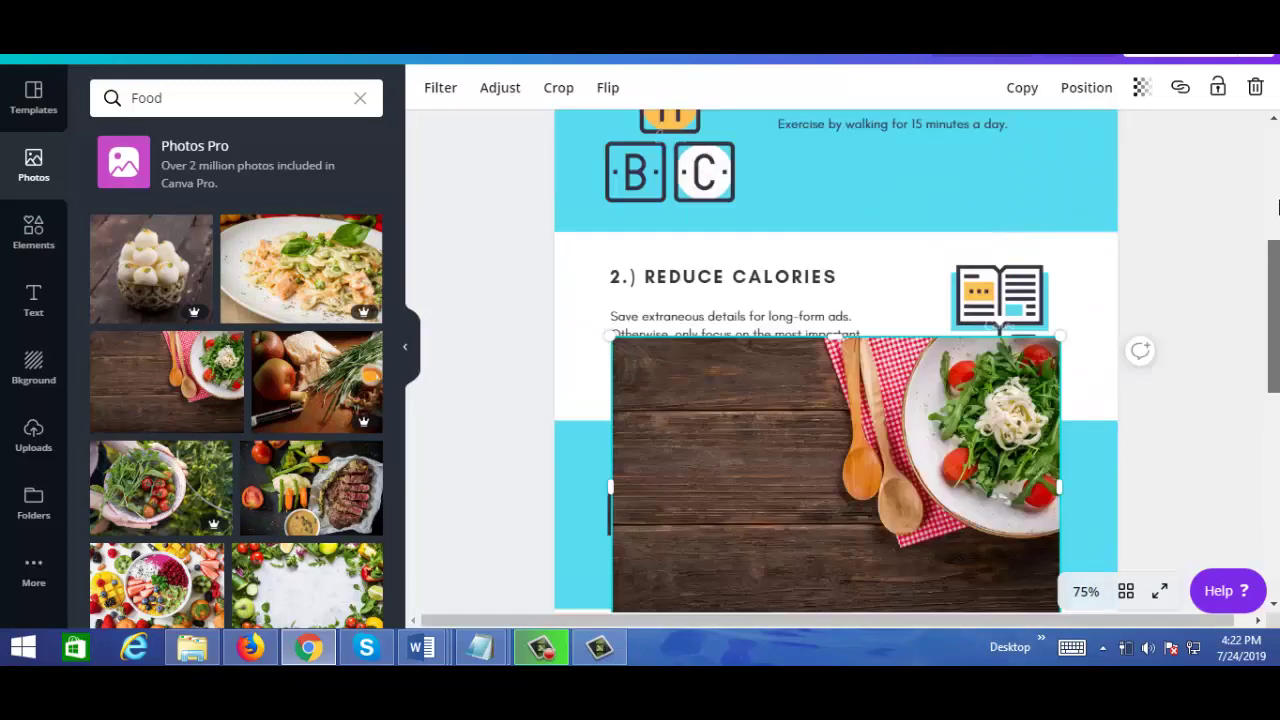
{"action": "scroll", "coordinate": [787, 282], "scroll_direction": "down", "scroll_amount": 3}
{"action": "scroll", "coordinate": [787, 282], "scroll_direction": "down", "scroll_amount": 1}
{"action": "scroll", "coordinate": [787, 282], "scroll_direction": "down", "scroll_amount": 1}
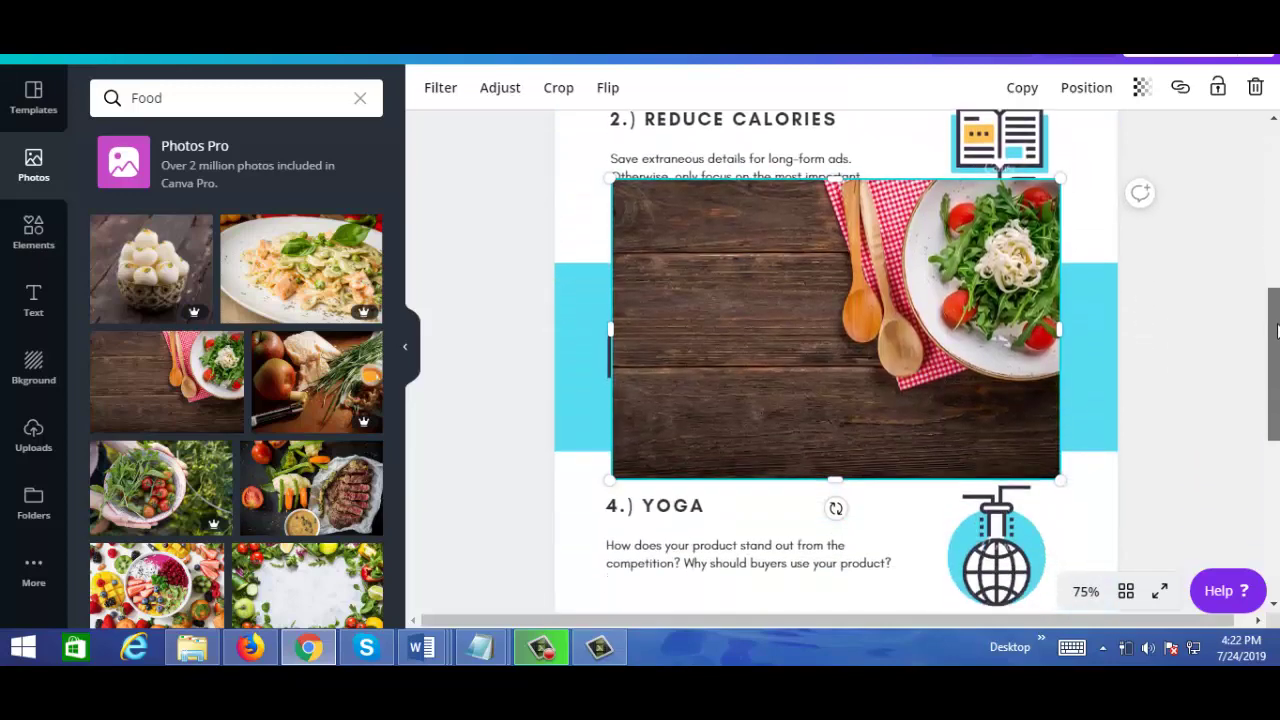
{"action": "left_click_drag", "start_coordinate": [787, 282], "coordinate": [783, 423]}
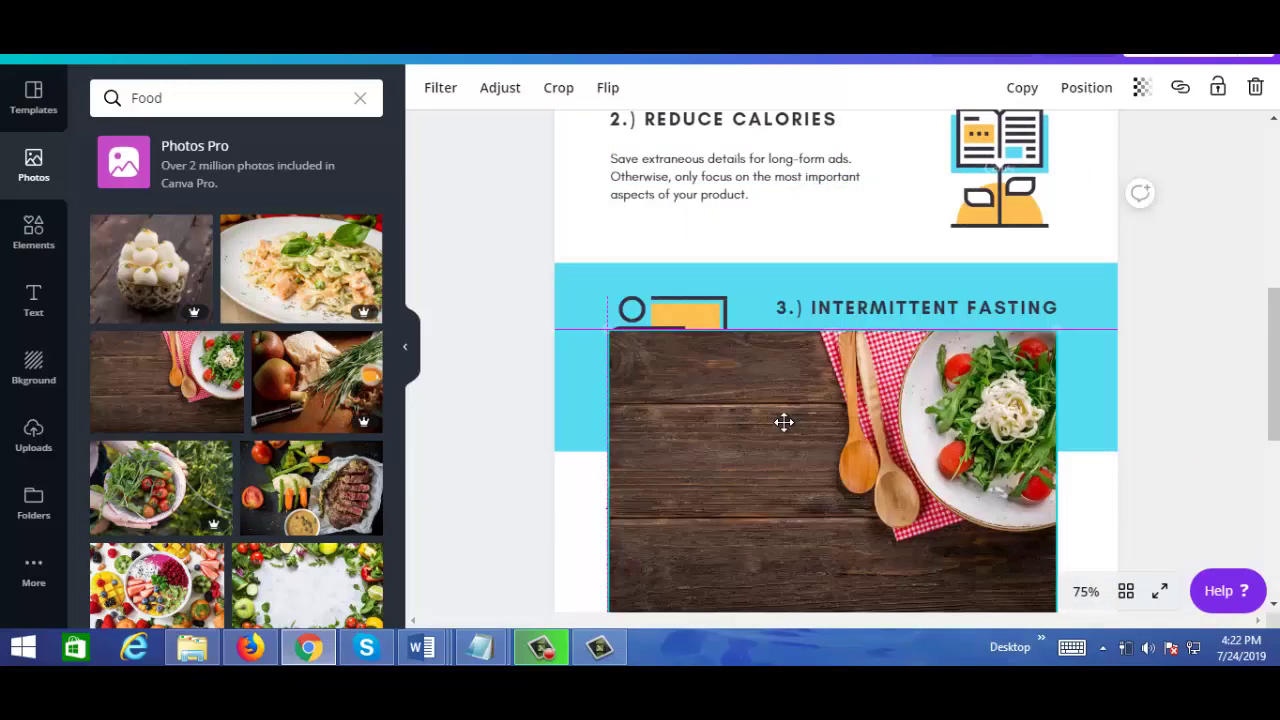
{"action": "scroll", "coordinate": [926, 457], "scroll_direction": "down", "scroll_amount": 3}
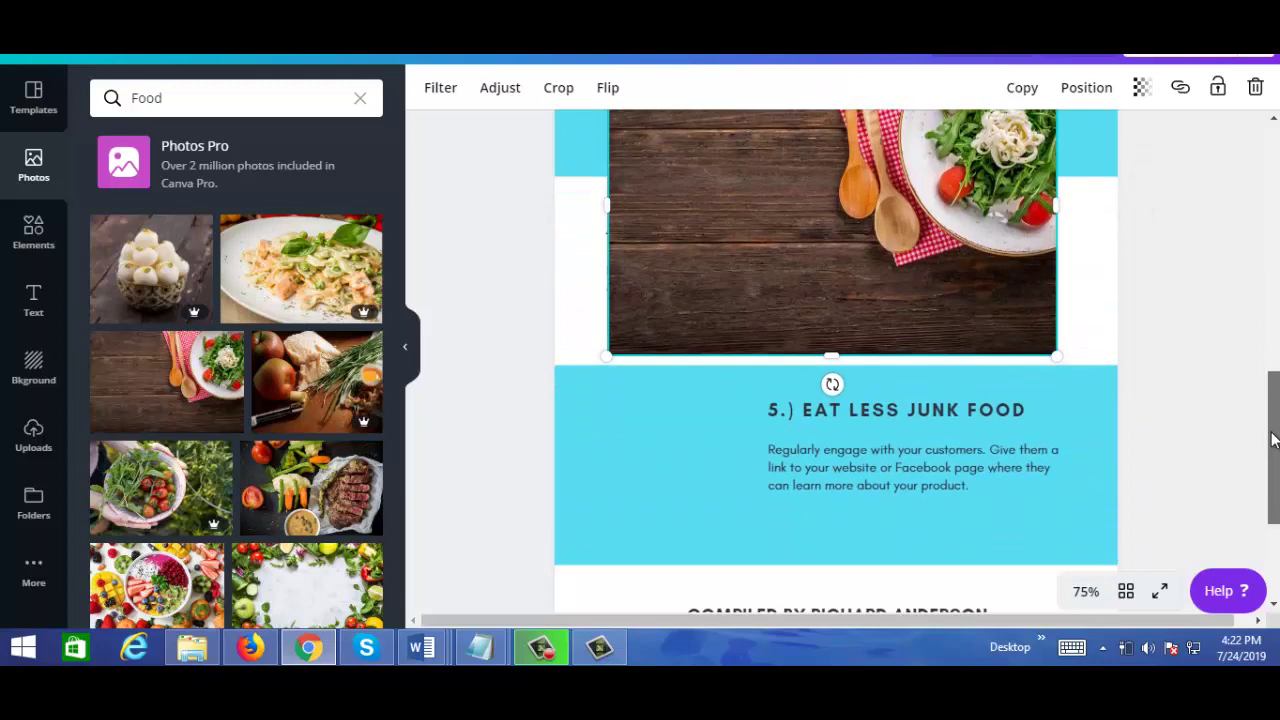
{"action": "left_click_drag", "start_coordinate": [926, 457], "coordinate": [906, 489]}
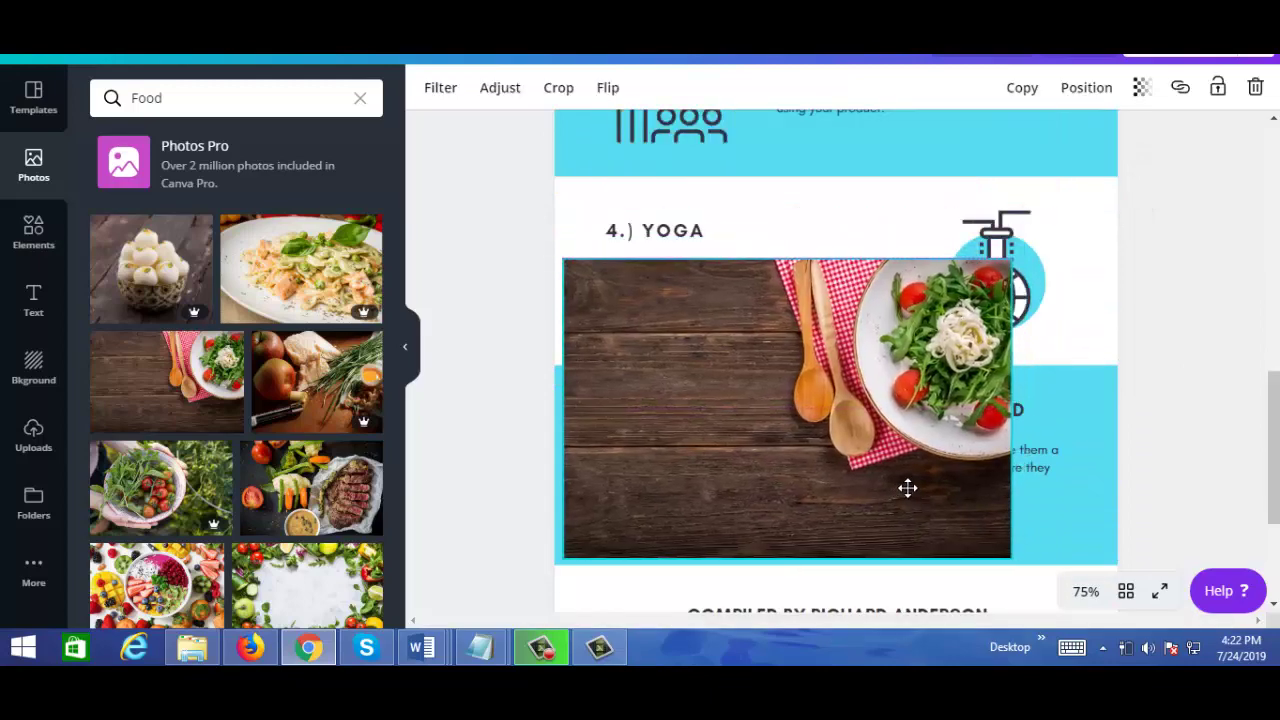
Resize the salad photo to a small rectangle placed left of the tip 5 text.
{"action": "left_click_drag", "start_coordinate": [785, 260], "coordinate": [830, 412]}
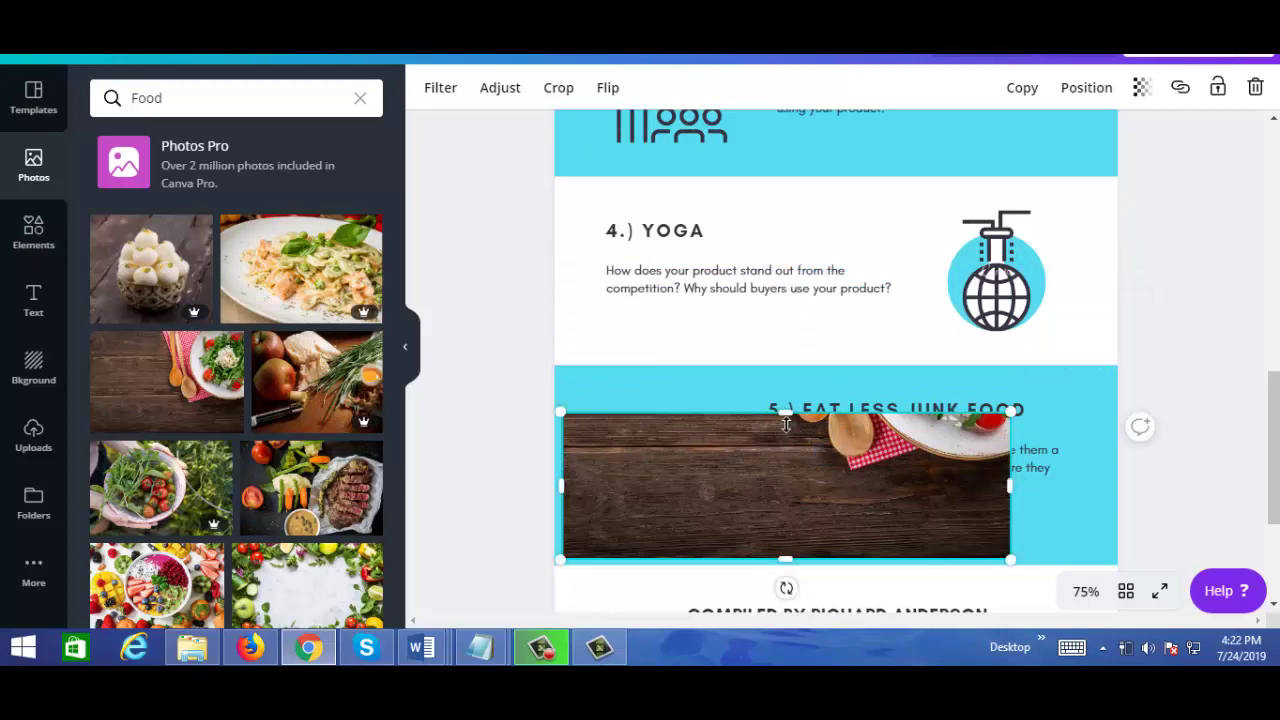
{"action": "left_click_drag", "start_coordinate": [778, 335], "coordinate": [798, 310]}
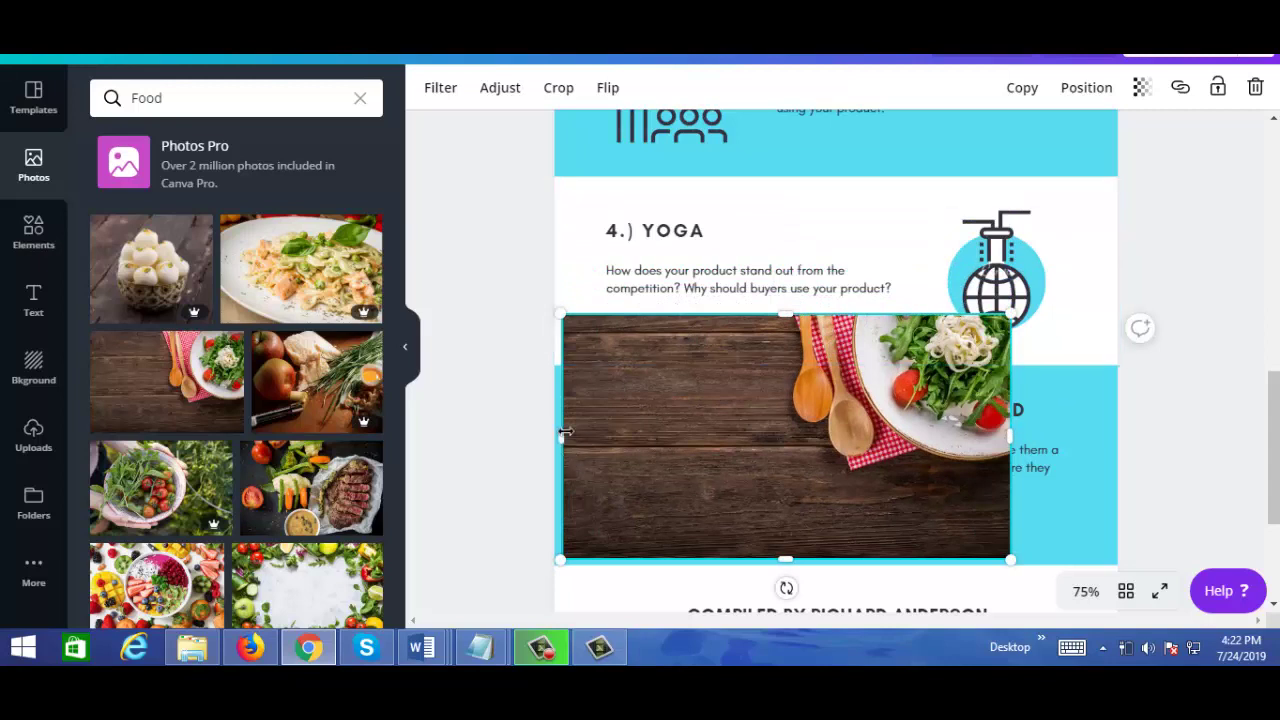
{"action": "left_click_drag", "start_coordinate": [565, 432], "coordinate": [762, 427]}
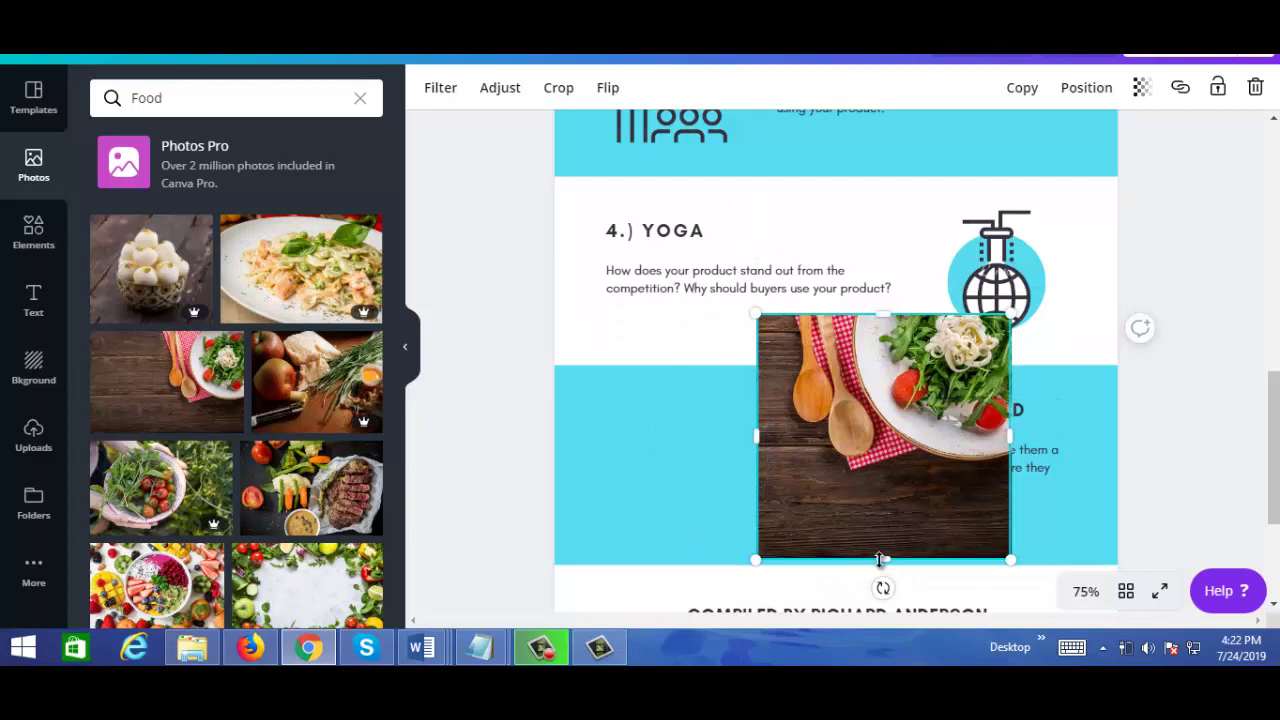
{"action": "left_click_drag", "start_coordinate": [880, 534], "coordinate": [882, 458]}
{"action": "left_click_drag", "start_coordinate": [757, 383], "coordinate": [824, 383]}
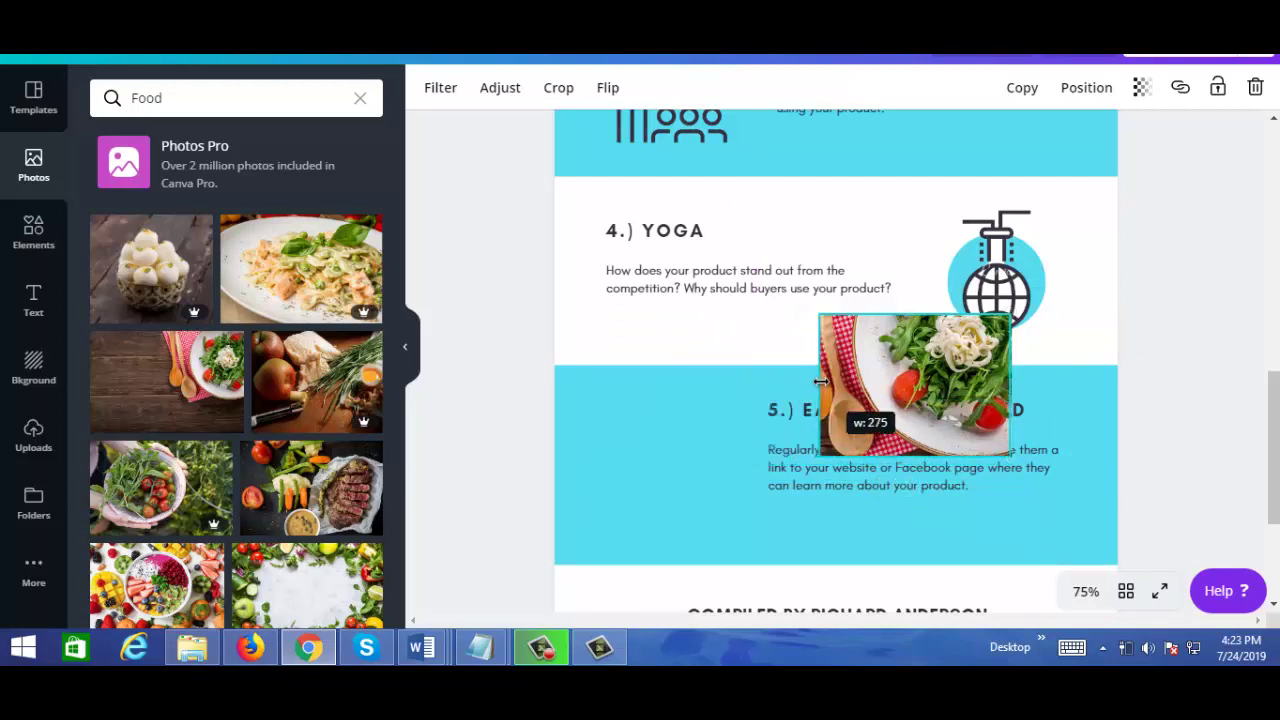
{"action": "mouse_move", "coordinate": [966, 355]}
{"action": "left_mouse_down"}
{"action": "mouse_move", "coordinate": [597, 427]}
{"action": "mouse_move", "coordinate": [711, 428]}
{"action": "left_mouse_up"}
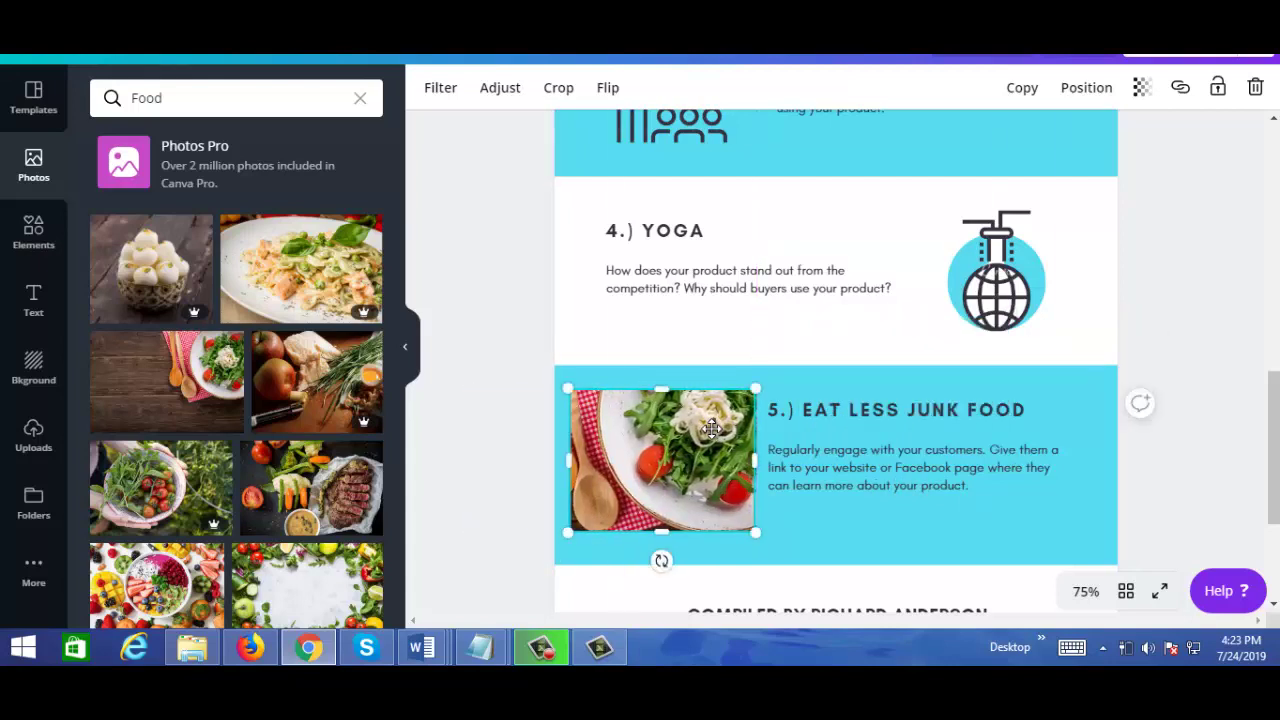
{"action": "left_click_drag", "start_coordinate": [1277, 430], "coordinate": [1277, 458]}
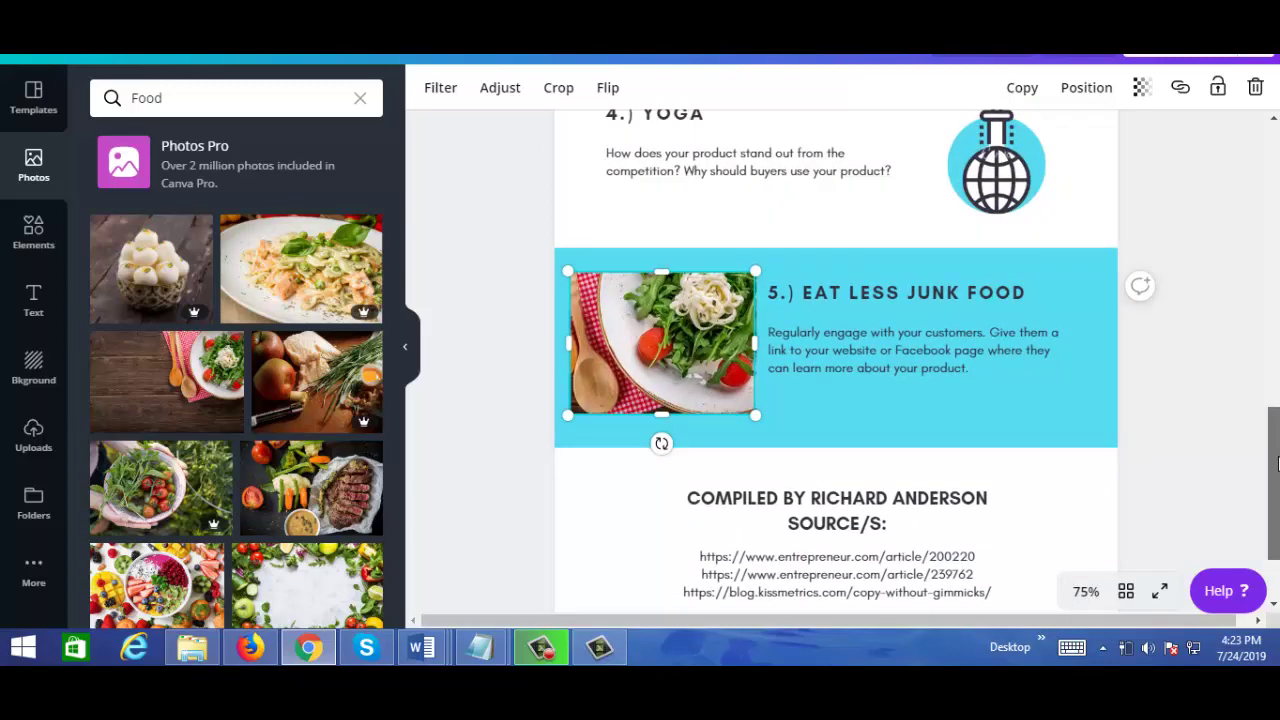
Select the existing name in the COMPILED BY credit and type the new author's name.
{"action": "scroll", "coordinate": [1245, 491], "scroll_direction": "down", "scroll_amount": 2}
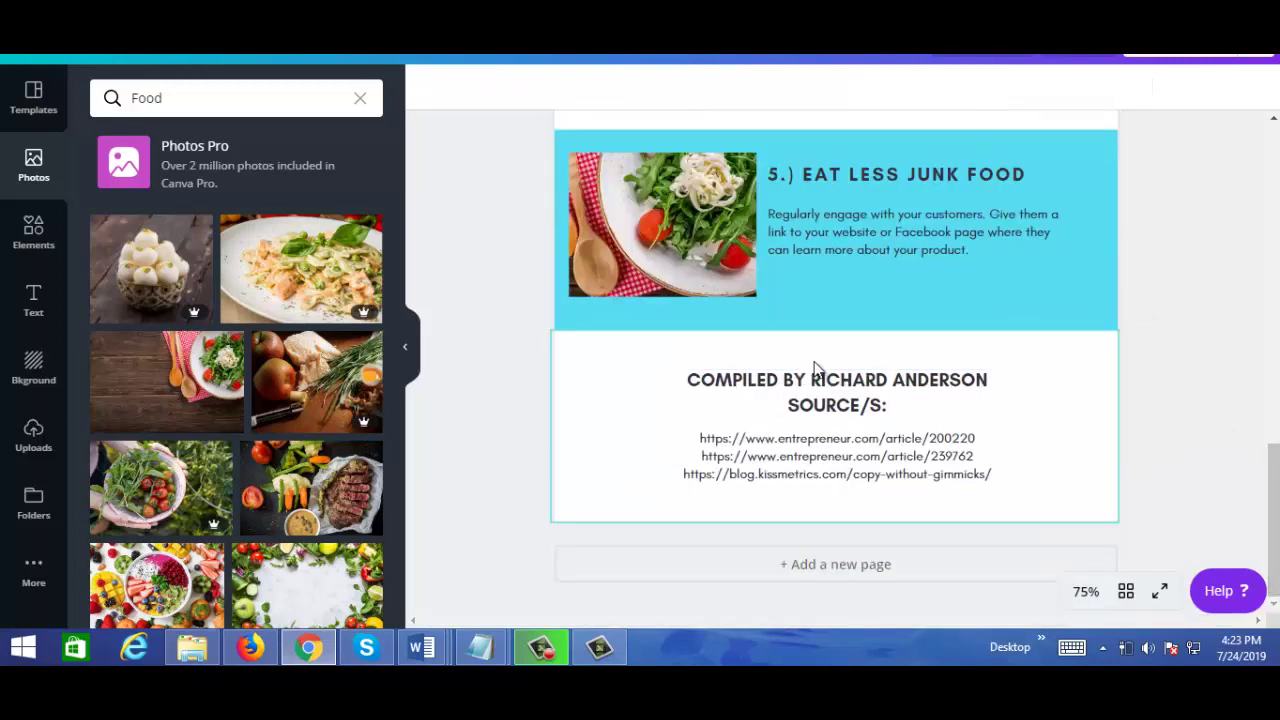
{"action": "left_click", "coordinate": [826, 390]}
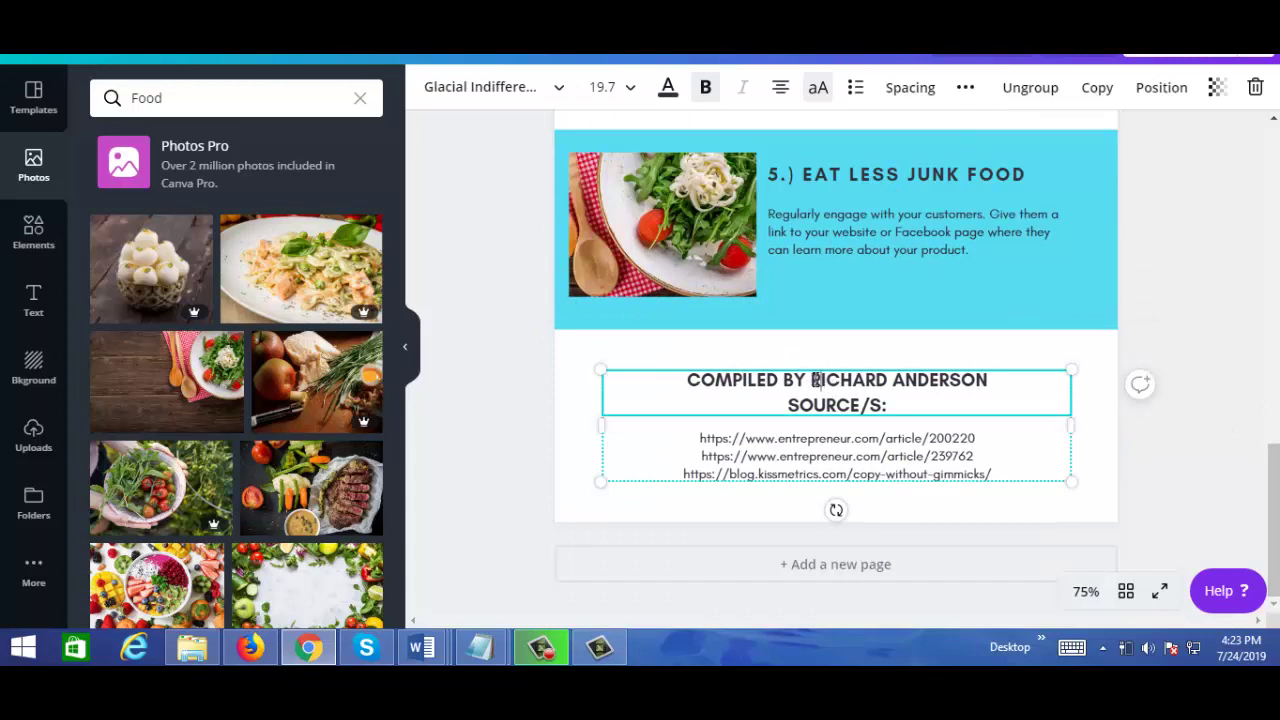
{"action": "left_click_drag", "start_coordinate": [815, 380], "coordinate": [993, 379]}
{"action": "type", "text": "JOH"}
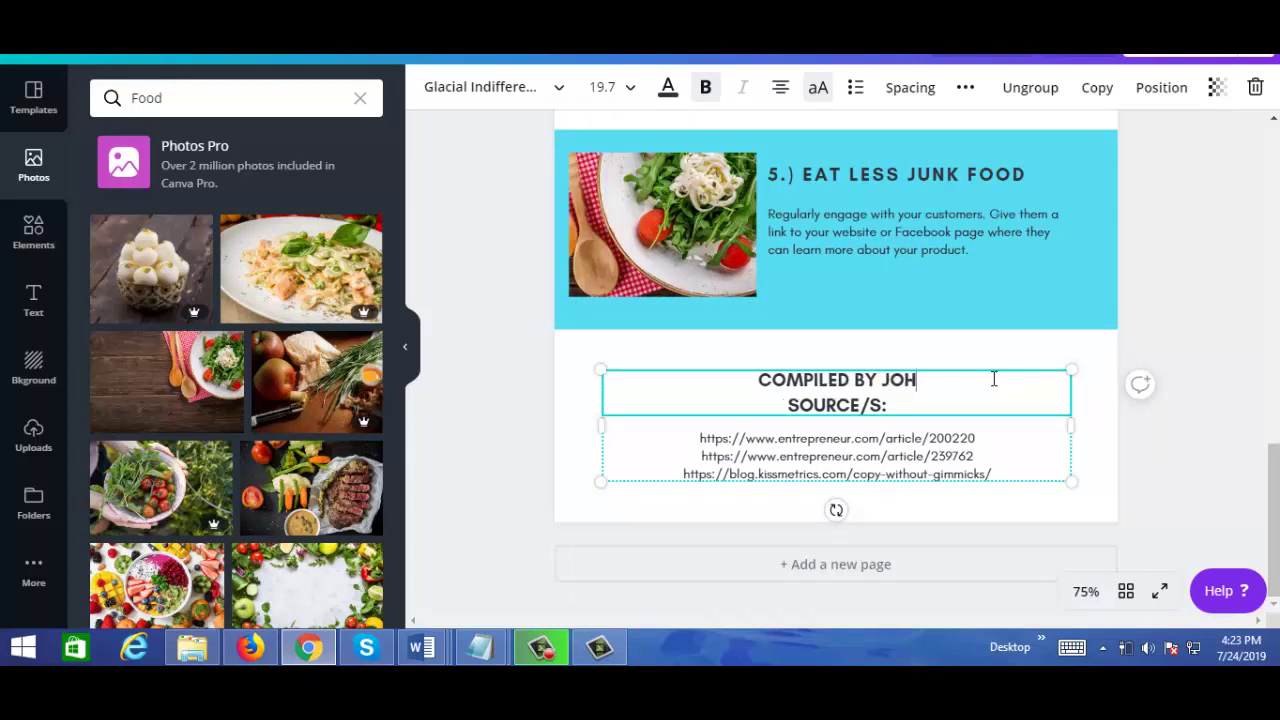
{"action": "type", "text": "N DOE"}
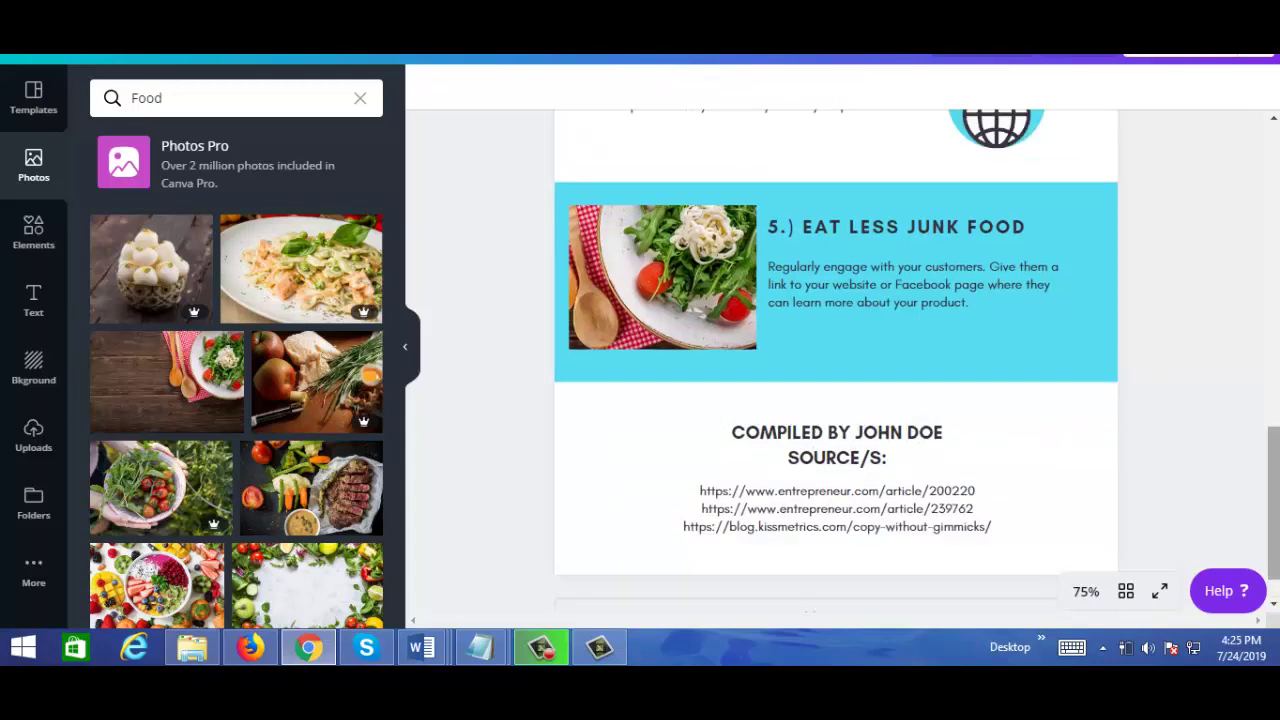
{"action": "left_click_drag", "start_coordinate": [1273, 524], "coordinate": [1234, 86]}
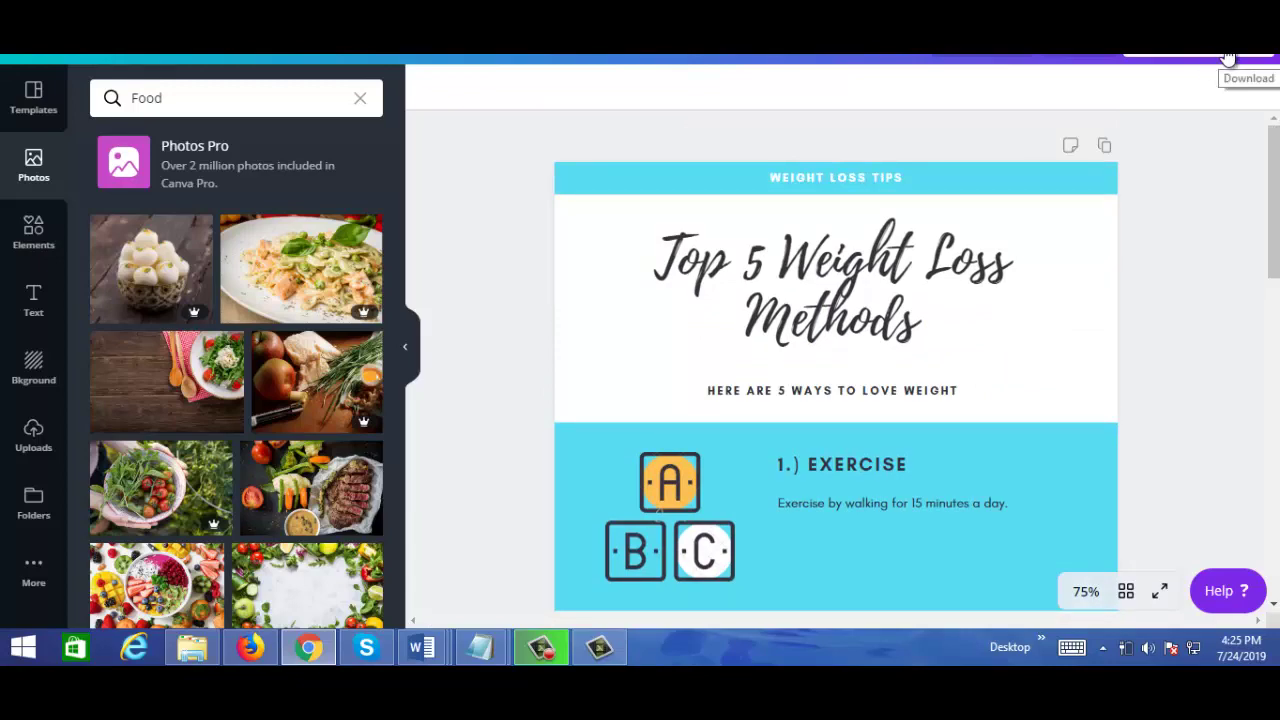